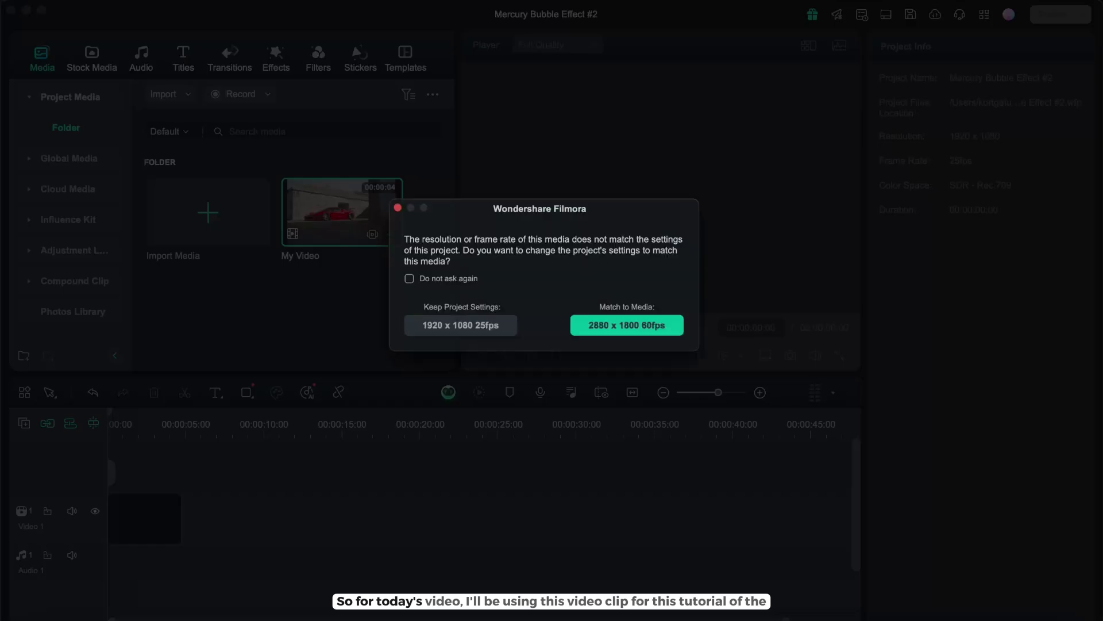
# Step: Match the project settings to the media at 2880 x 1800 60fps and enlarge the clip's display on the timeline
pyautogui.click(627, 326)
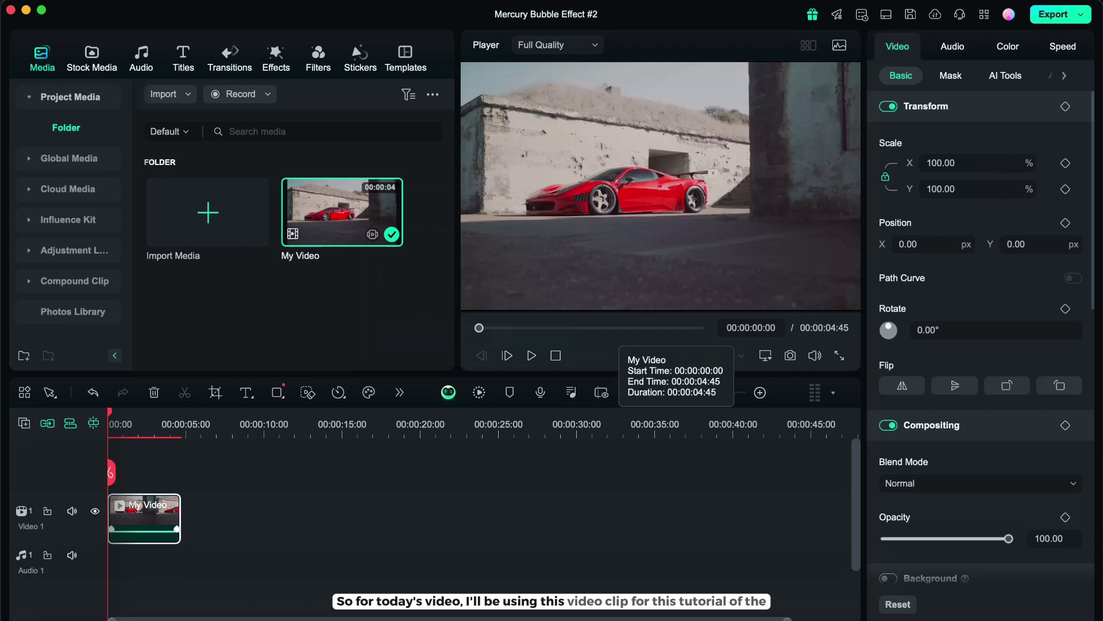
pyautogui.click(760, 392)
pyautogui.click(760, 392)
pyautogui.click(760, 391)
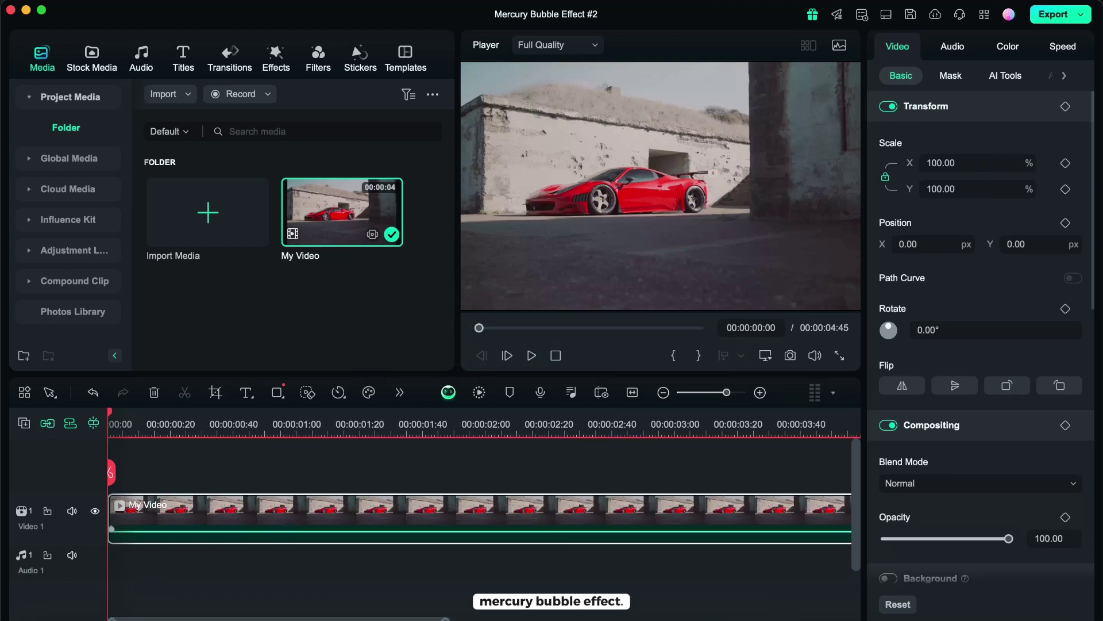
pyautogui.click(663, 392)
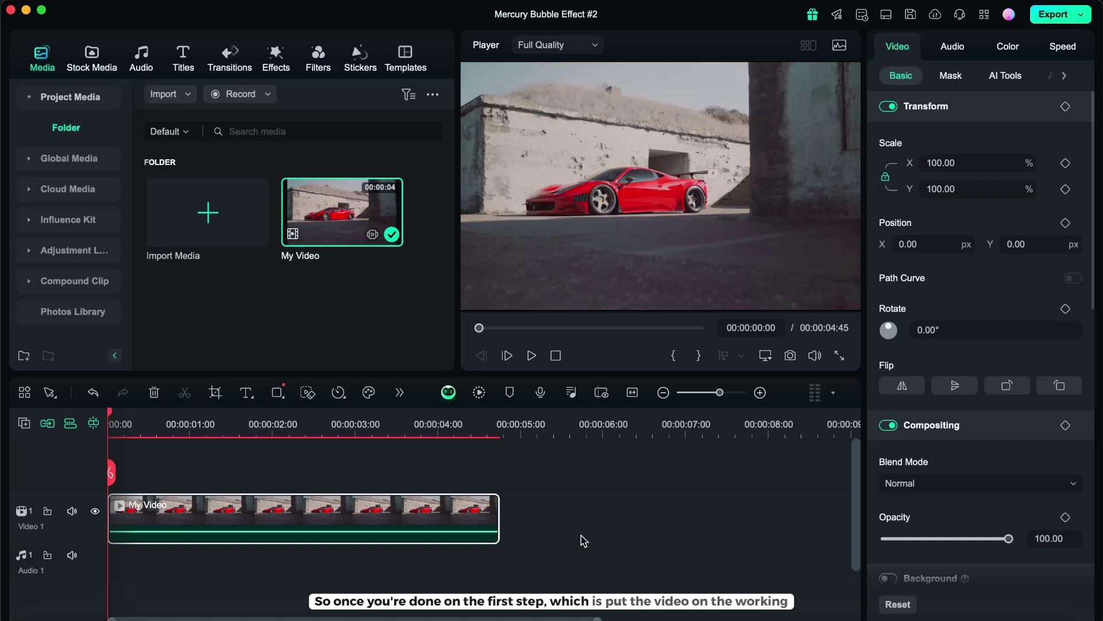
# Step: Duplicate the My Video clip and place the copy directly above the original on a second video track
pyautogui.press('End')
pyautogui.press('super+v')
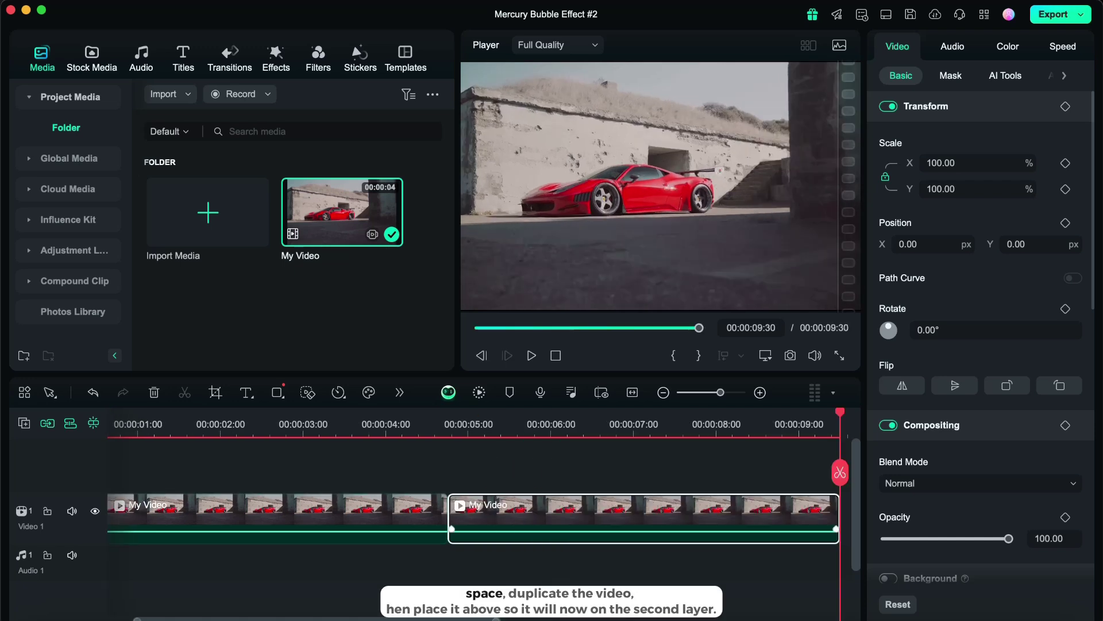
pyautogui.moveTo(603, 508); pyautogui.dragTo(138, 481)
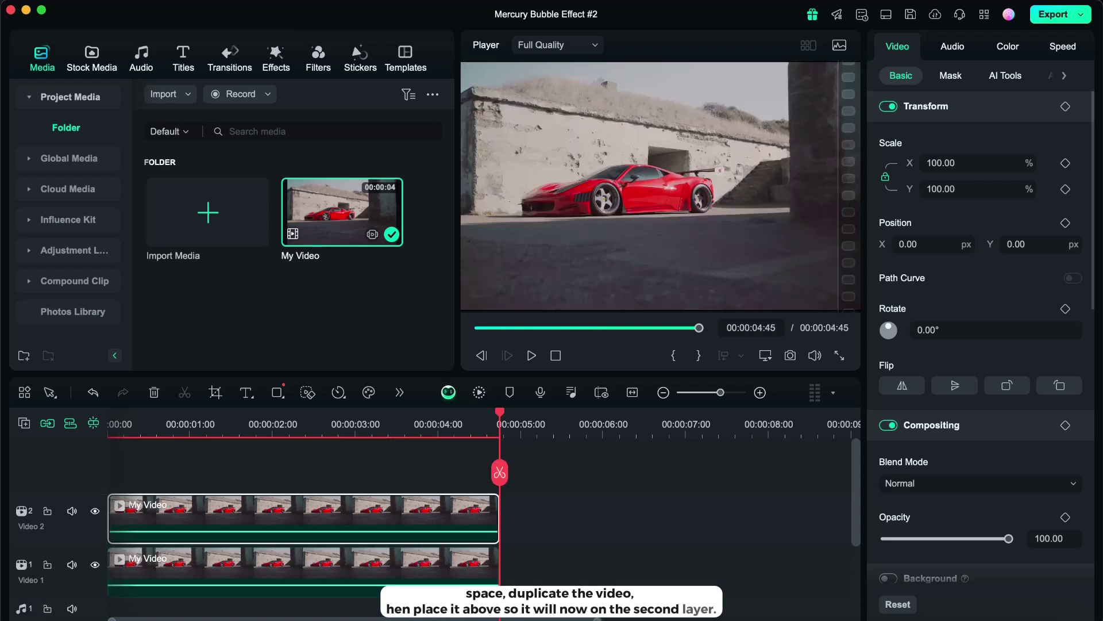
# Step: Enable Smart Cutout on the upper clip and open its editor at the frame 00:00:03:23
pyautogui.click(386, 424)
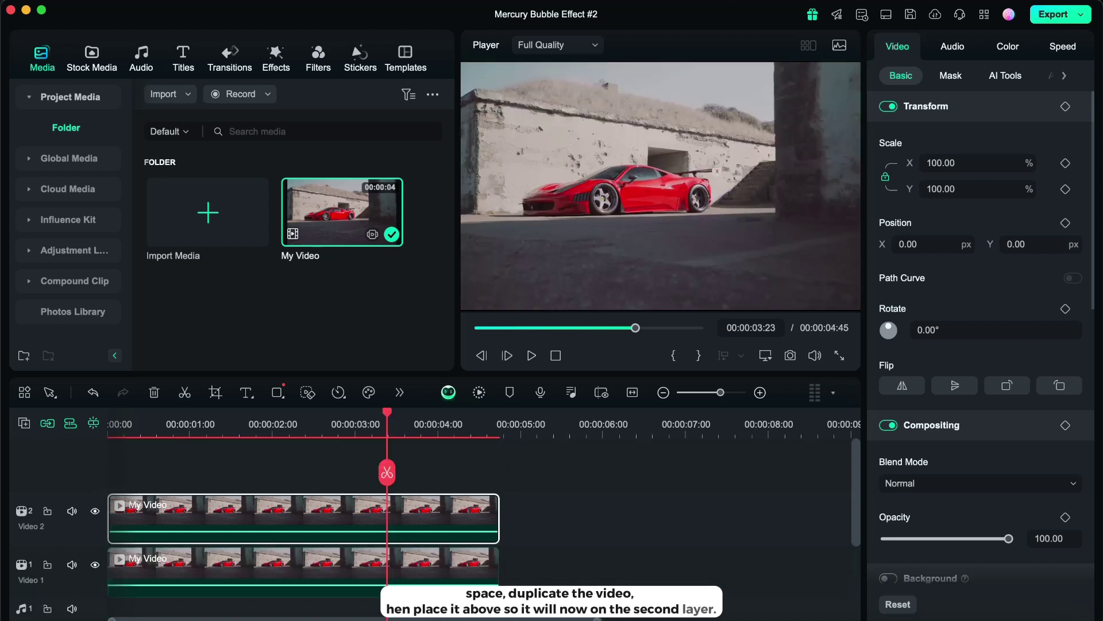
pyautogui.click(1005, 75)
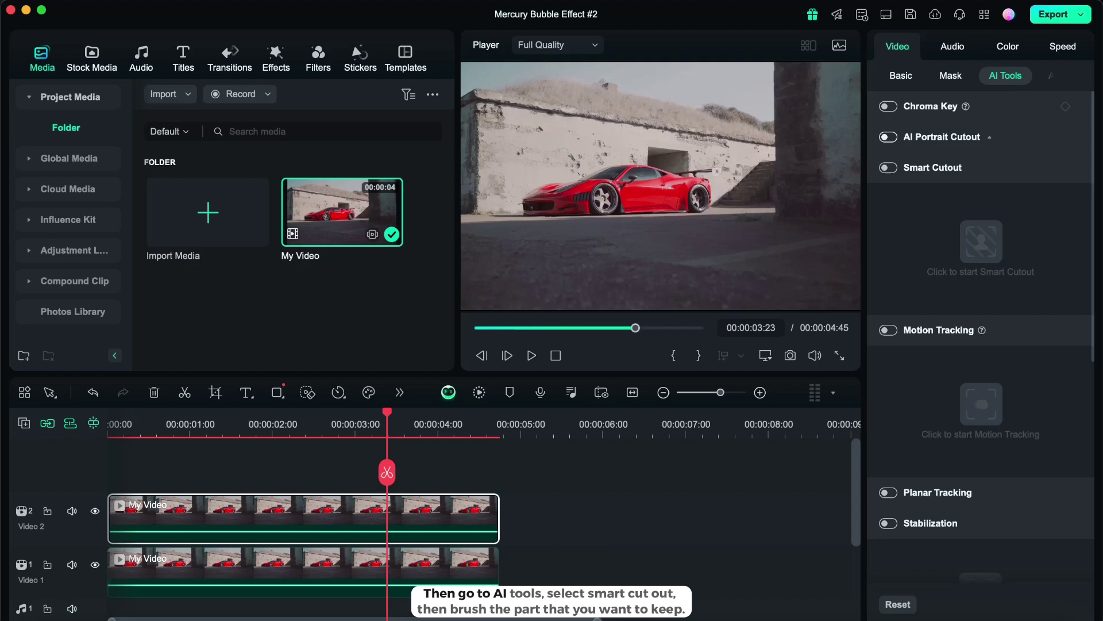
pyautogui.click(888, 167)
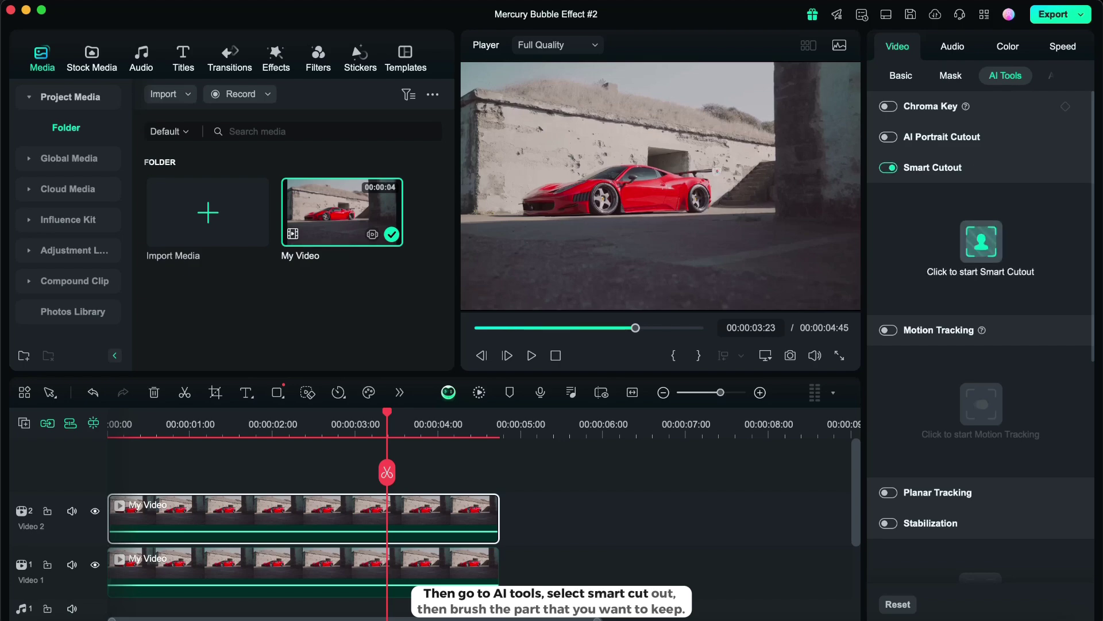
pyautogui.click(982, 241)
# Step: Brush over the red car as the area to keep, run the Smart Cutout and save it
pyautogui.moveTo(362, 203); pyautogui.dragTo(438, 203)
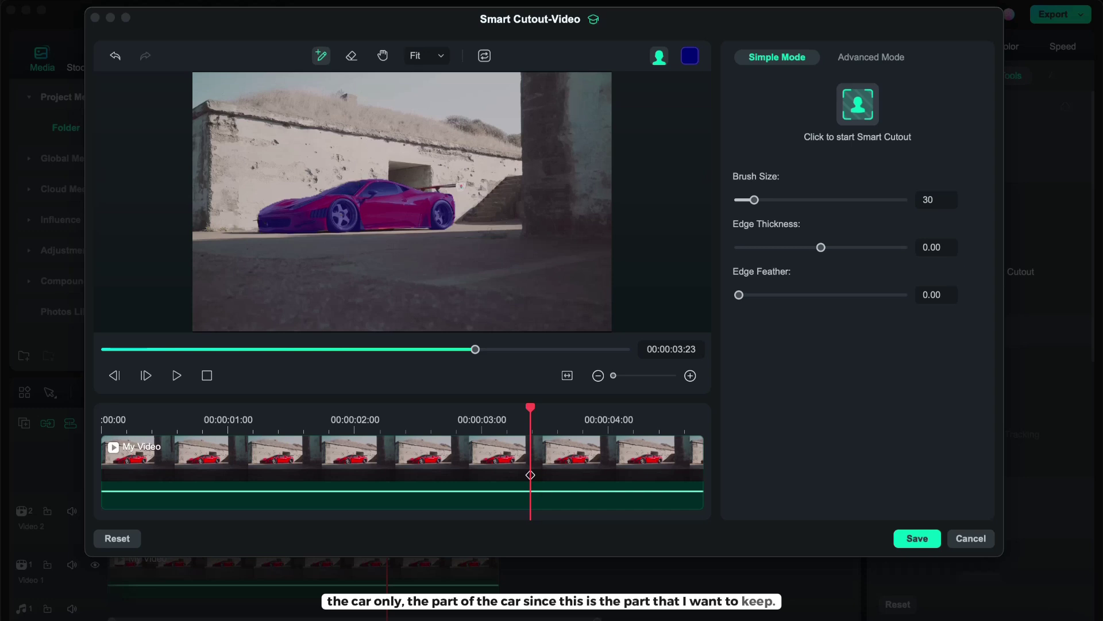
pyautogui.moveTo(423, 214)
pyautogui.mouseDown()
pyautogui.moveTo(432, 219)
pyautogui.moveTo(382, 218)
pyautogui.moveTo(425, 224)
pyautogui.mouseUp()
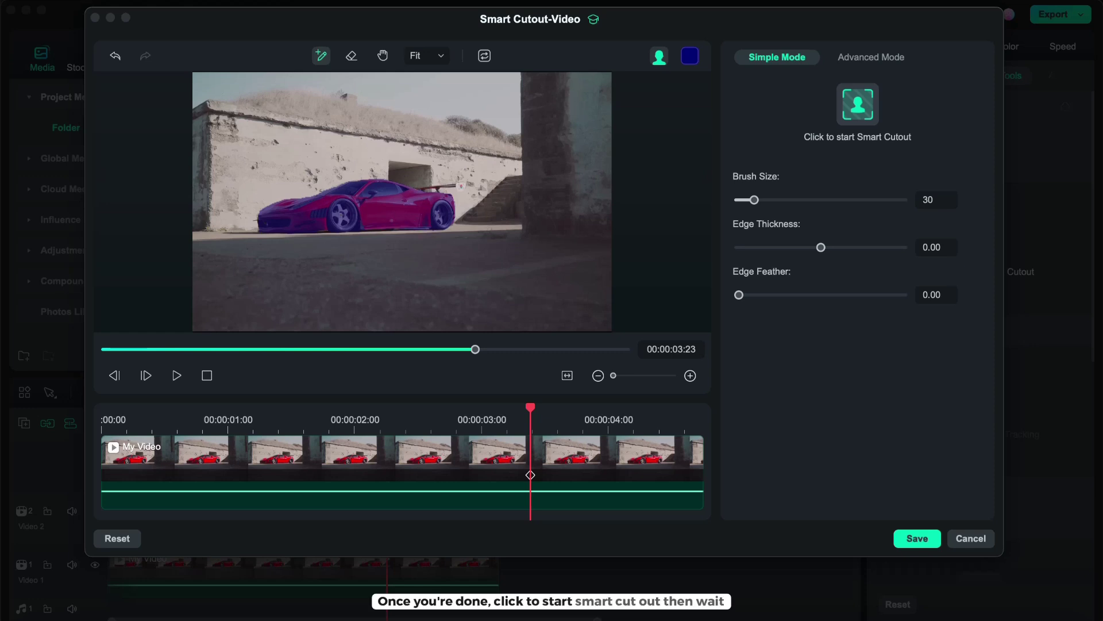
pyautogui.moveTo(395, 221); pyautogui.dragTo(331, 220)
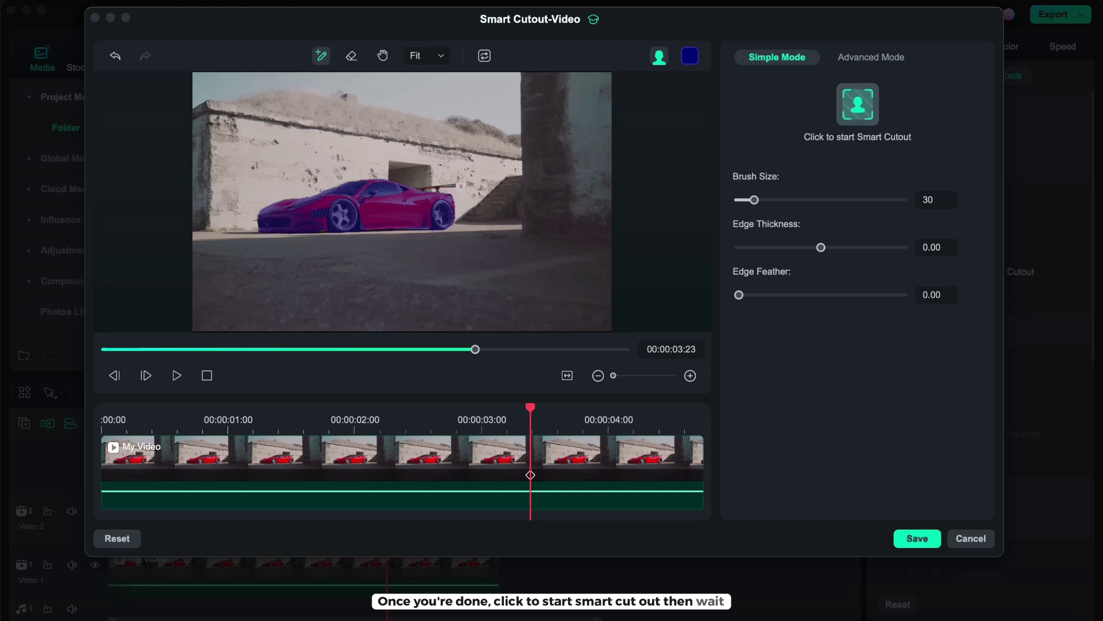
pyautogui.click(867, 113)
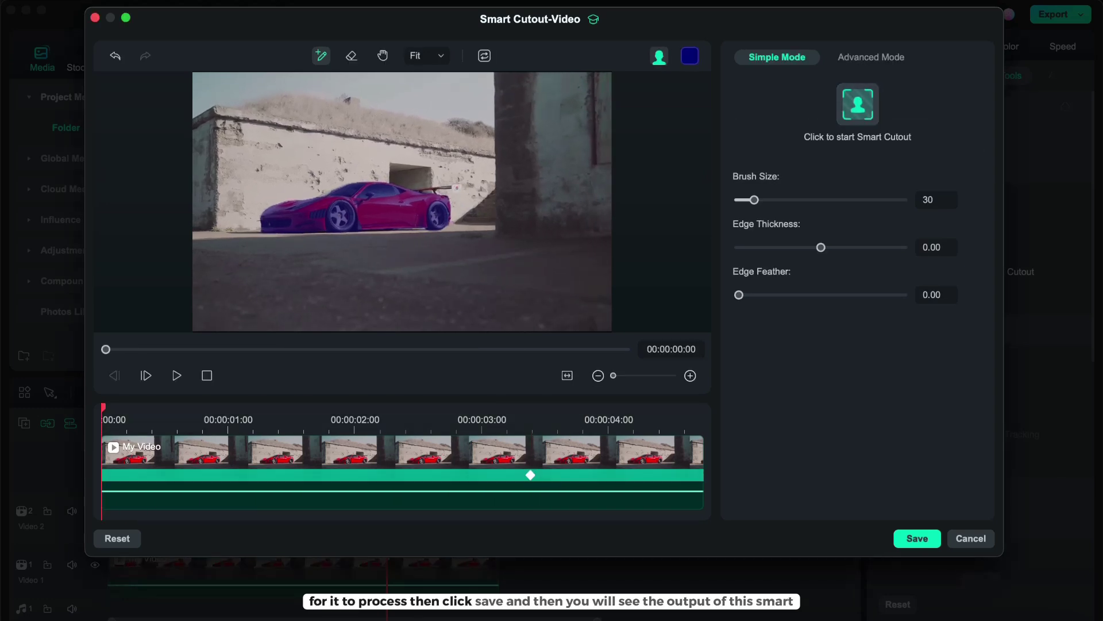
pyautogui.click(917, 538)
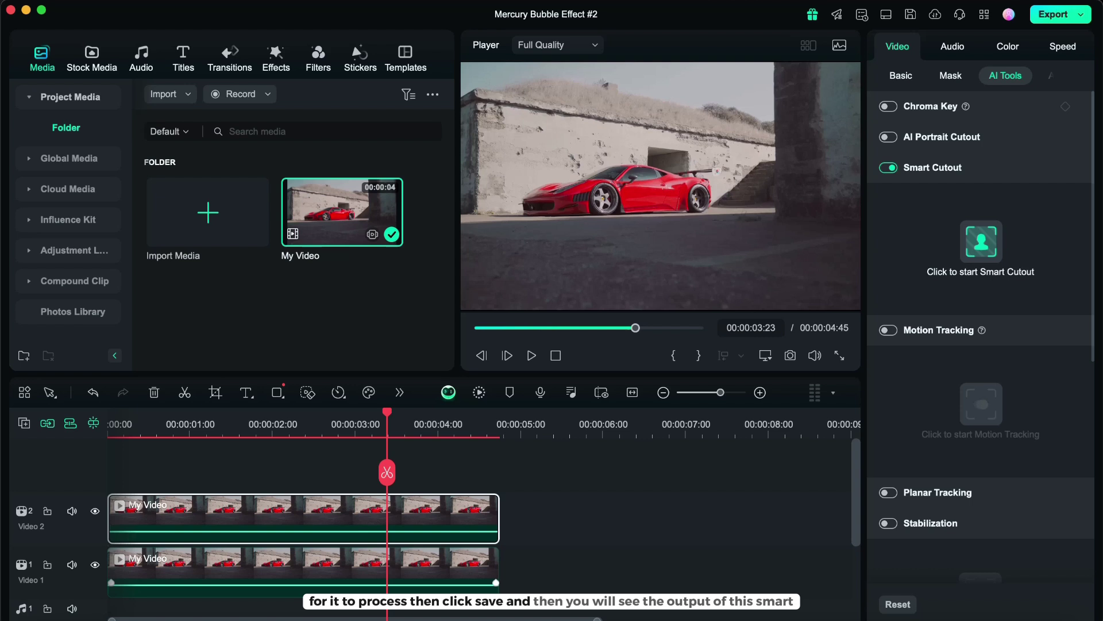
# Step: Hide the Video 1 track to play back the car cutout on its own, and show the track again
pyautogui.click(95, 564)
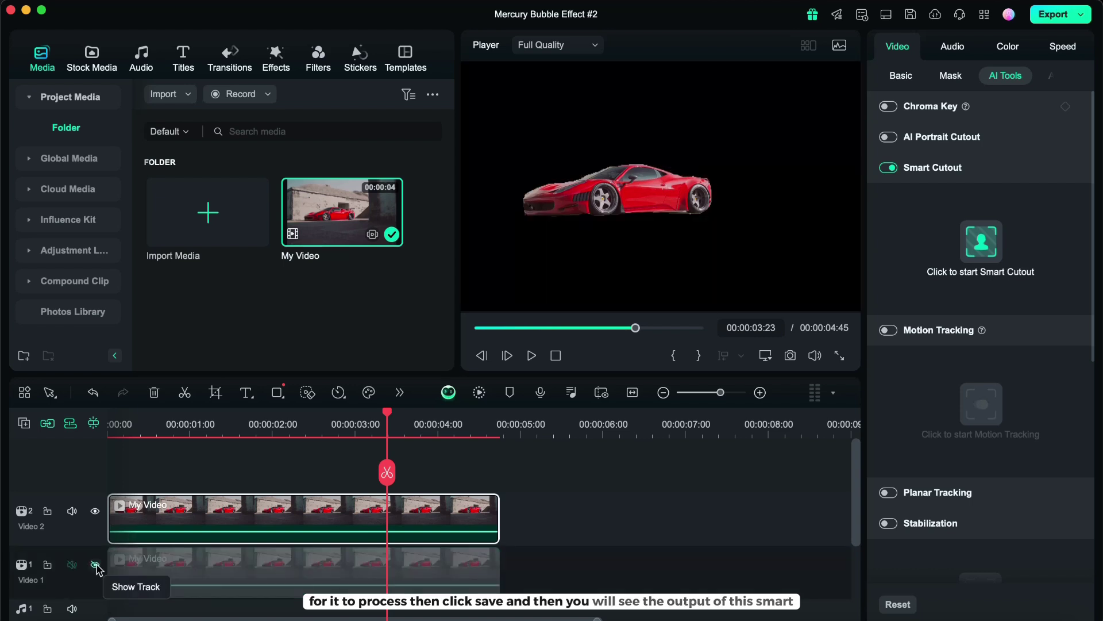
pyautogui.click(151, 420)
pyautogui.press('space')
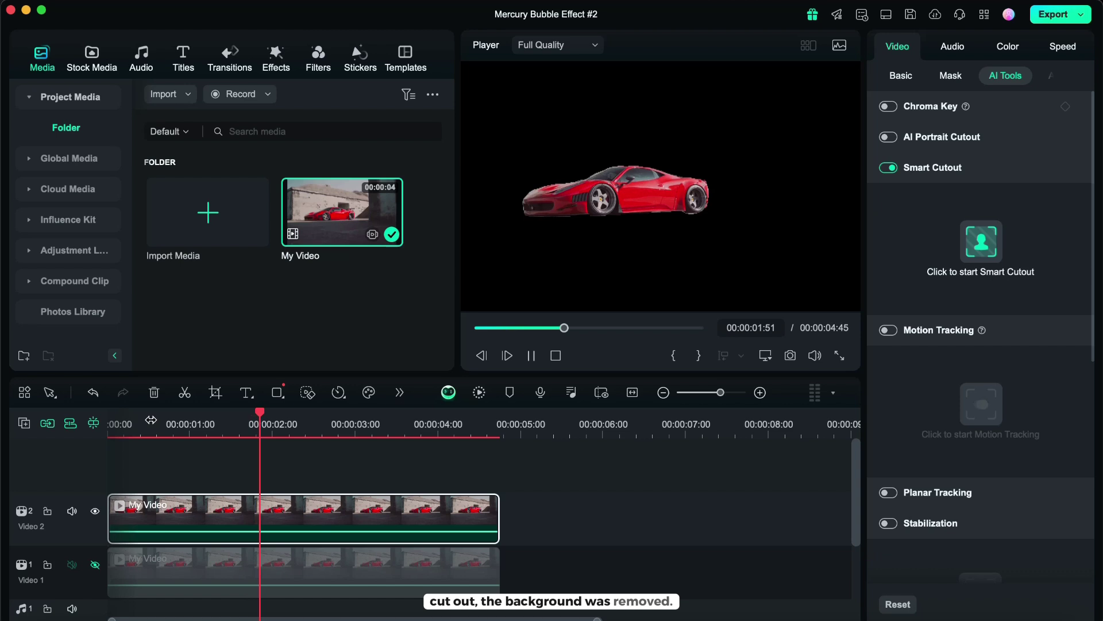
pyautogui.press('space')
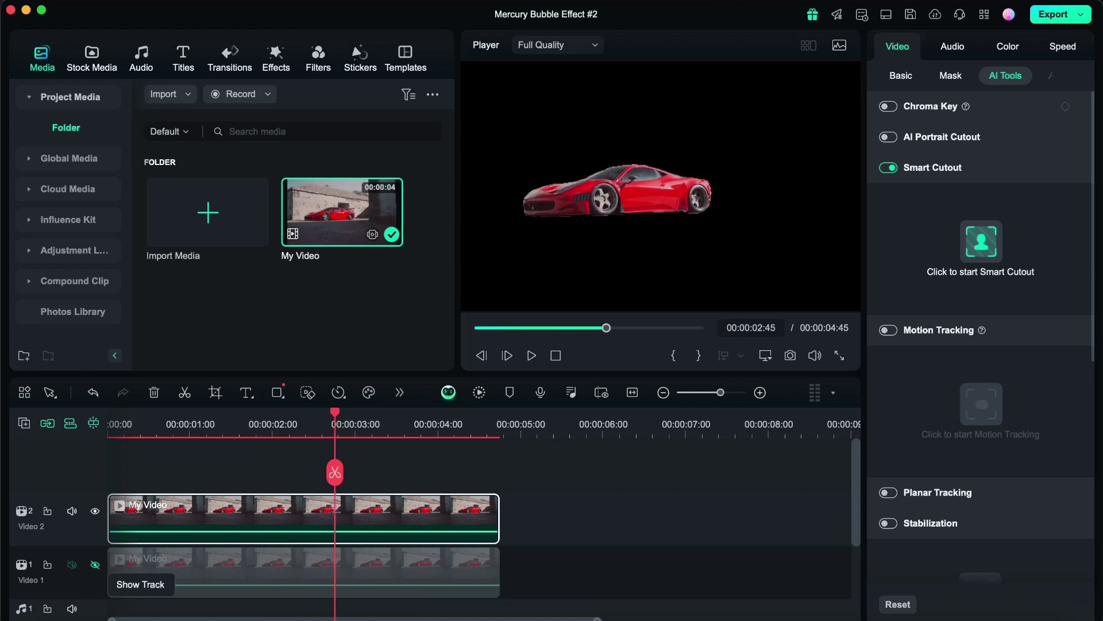
pyautogui.click(95, 564)
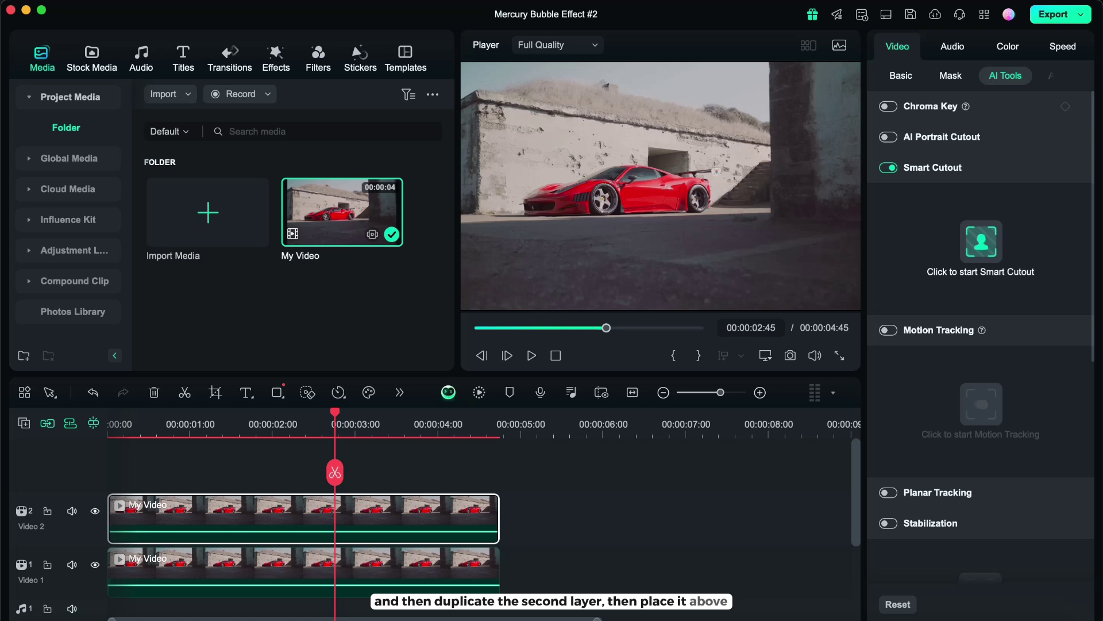
# Step: Duplicate the cutout clip from Video 2 and place the copy above it on a third video track
pyautogui.click(539, 431)
pyautogui.press('super+v')
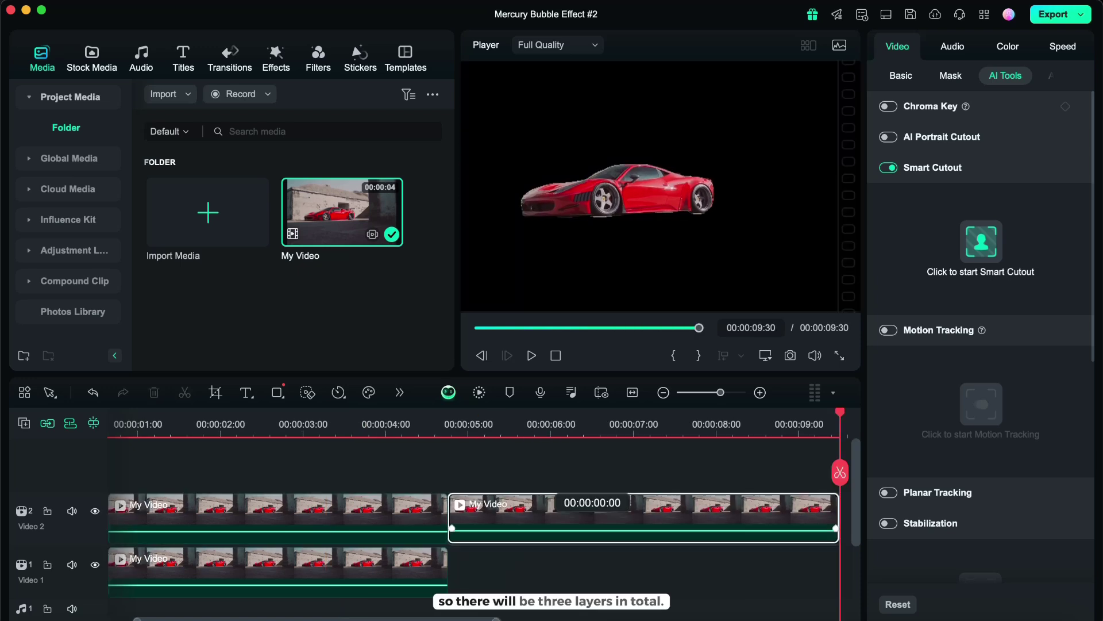
pyautogui.moveTo(591, 511); pyautogui.dragTo(118, 463)
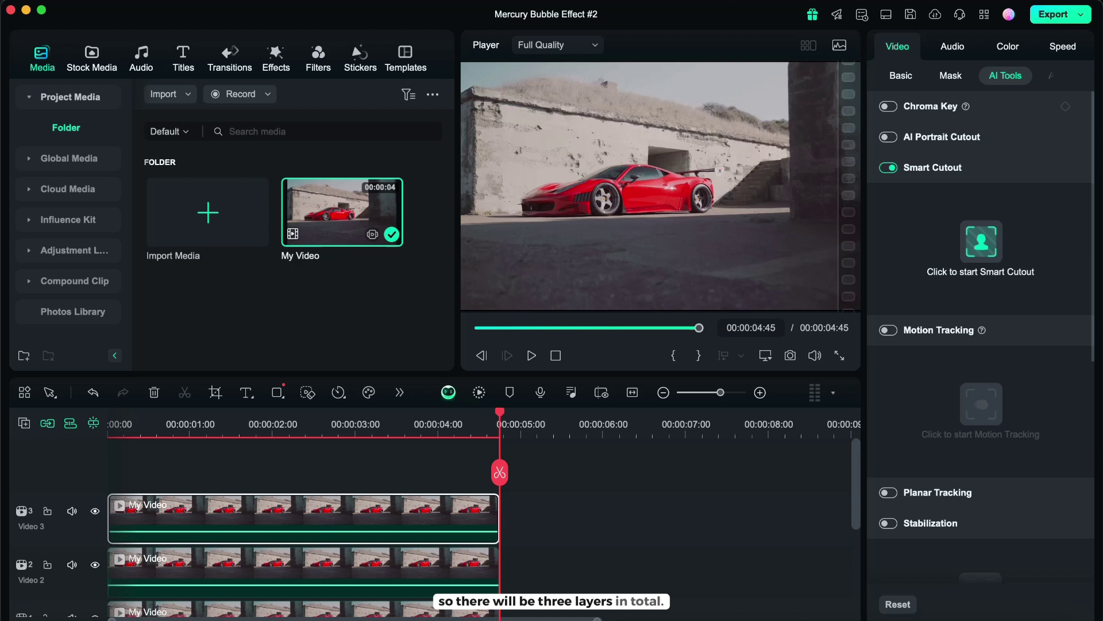
# Step: Move the playhead to 00:00:00:45, select the Video 2 clip, and lock and hide the Video 3 track
pyautogui.click(169, 424)
pyautogui.click(303, 569)
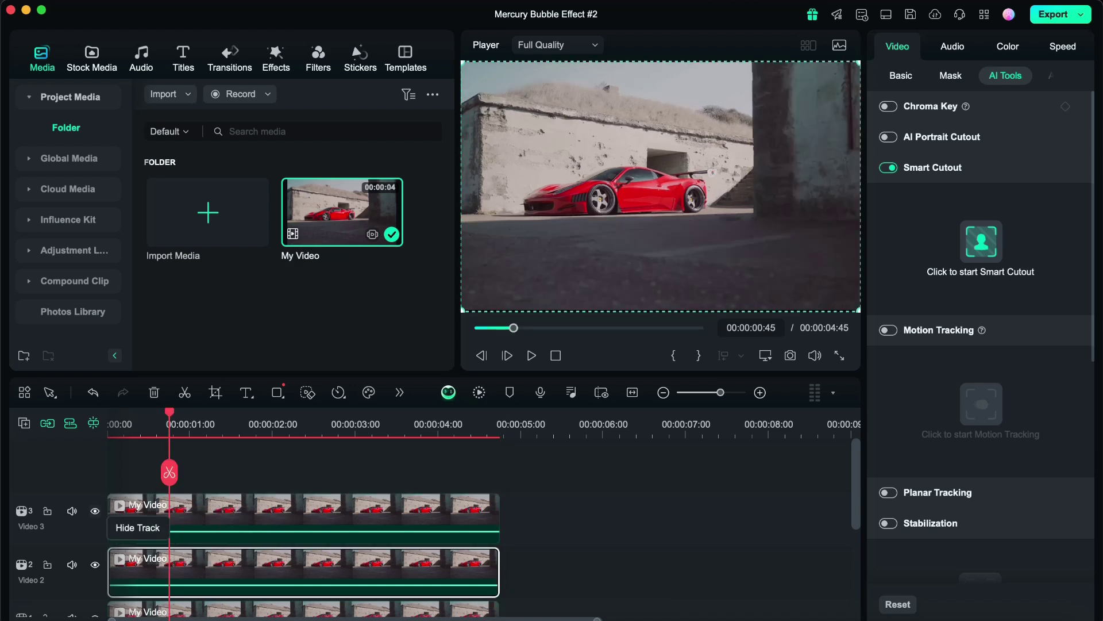
pyautogui.click(48, 511)
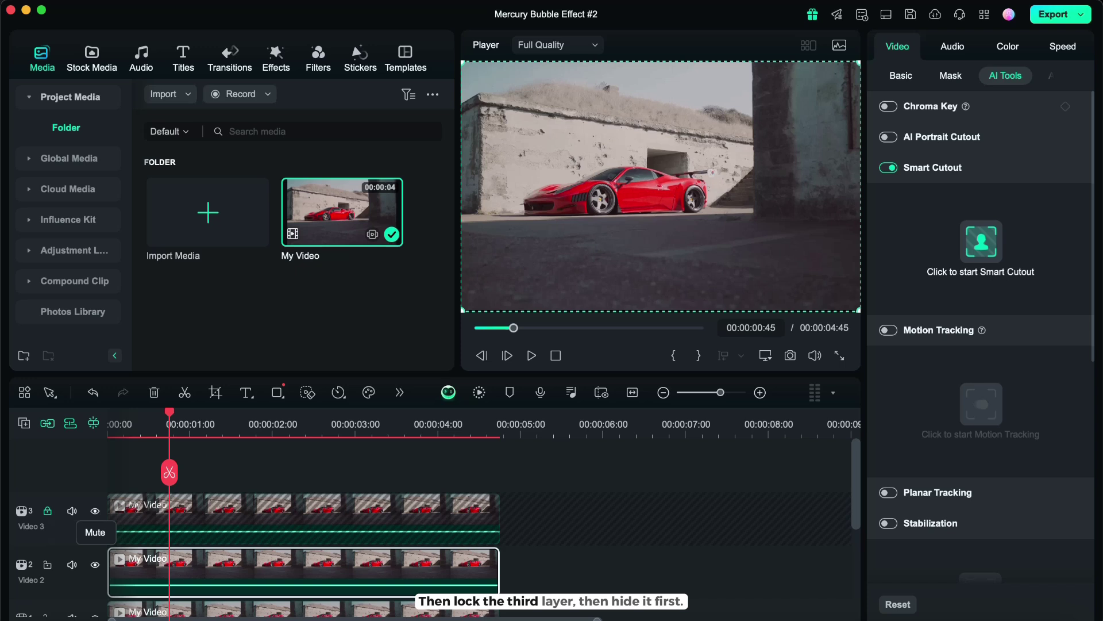
pyautogui.click(95, 511)
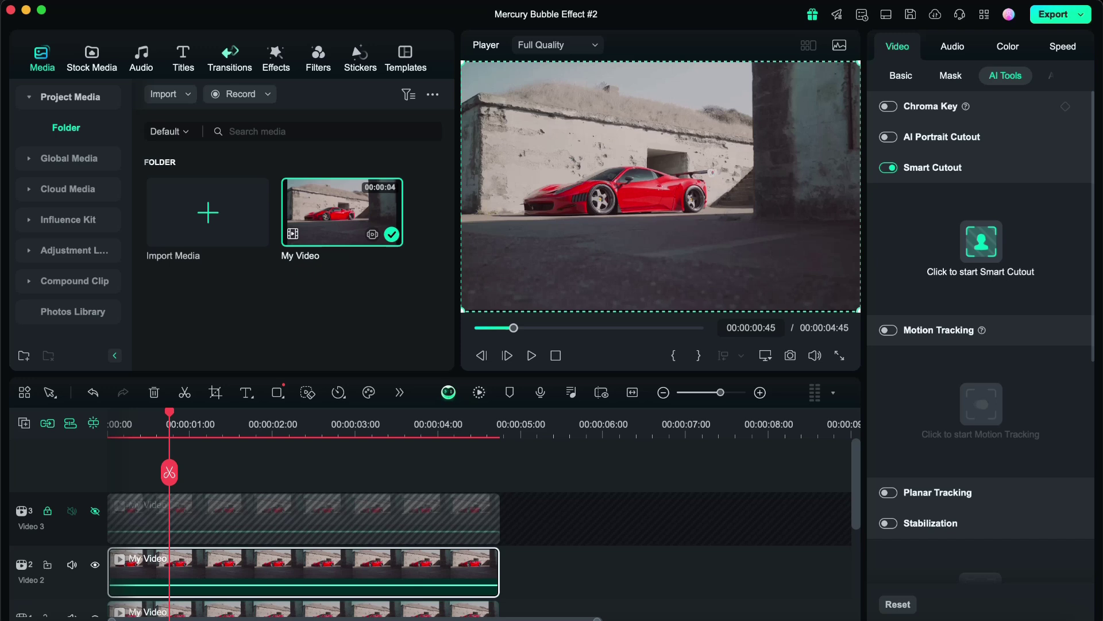
# Step: Apply the BCC Curl effect from the Boris FX Warp category to the cutout clip on Video 2
pyautogui.click(276, 58)
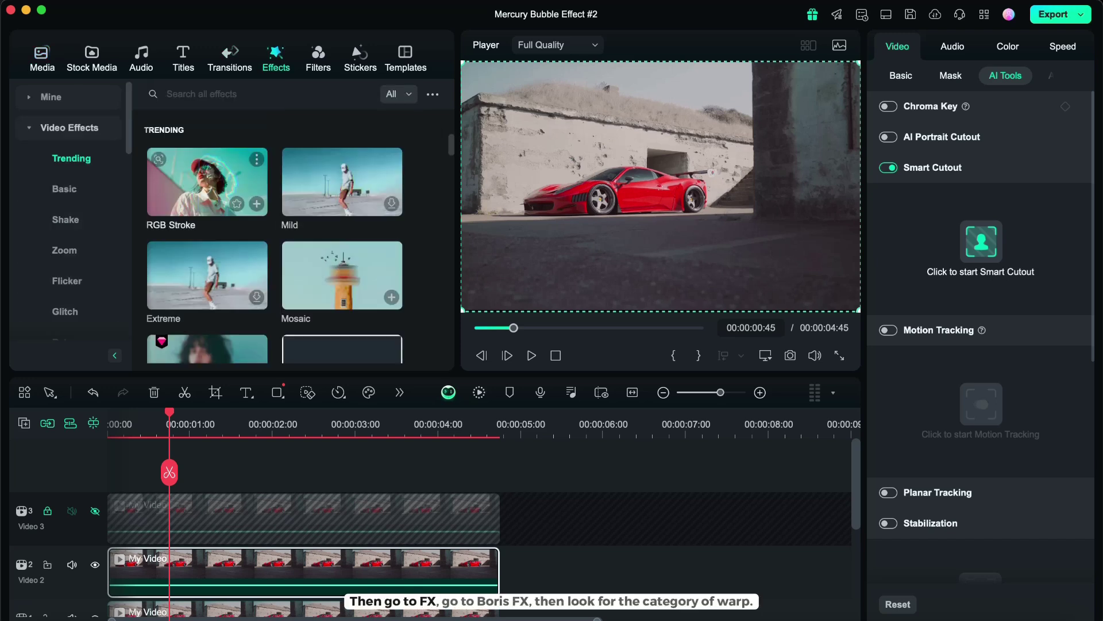
pyautogui.scroll(-10, 94, 202)
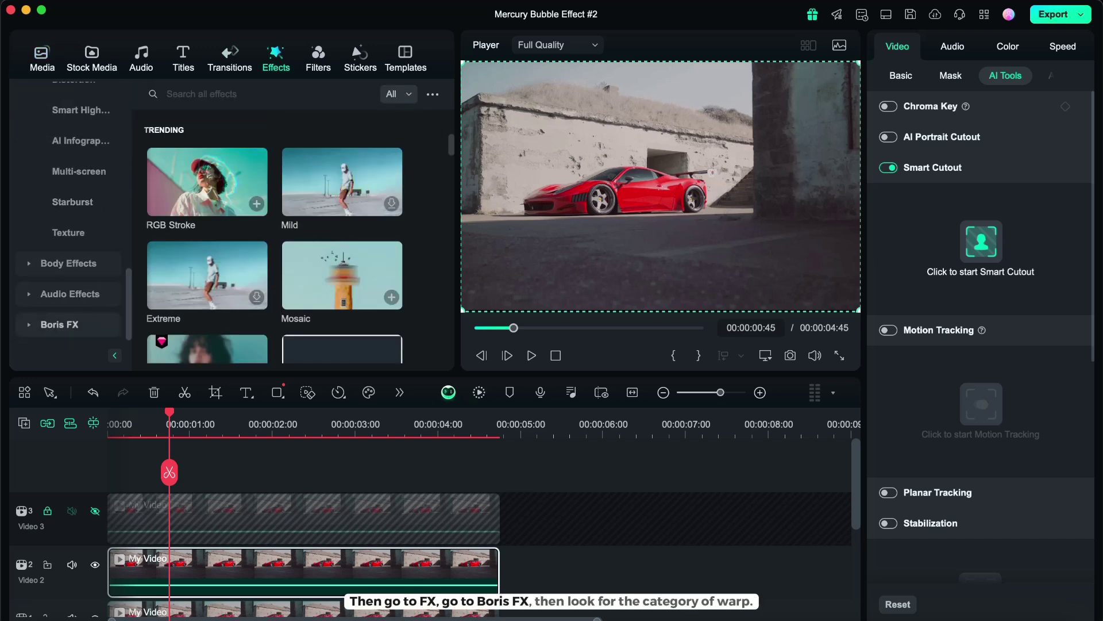
pyautogui.click(60, 322)
pyautogui.scroll(-4, 69, 218)
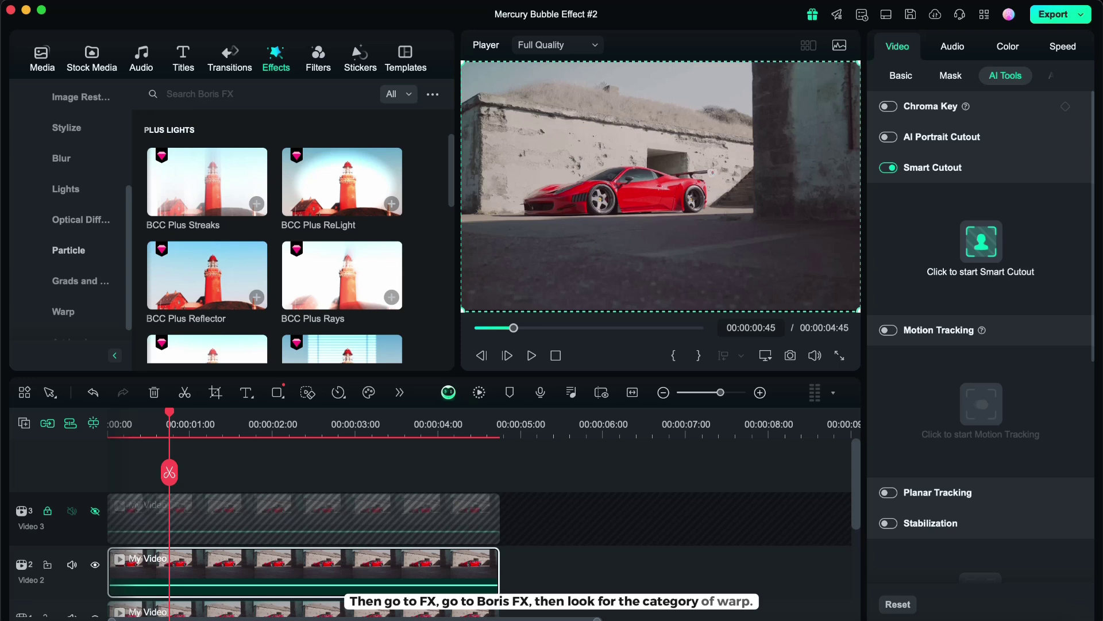
pyautogui.click(63, 311)
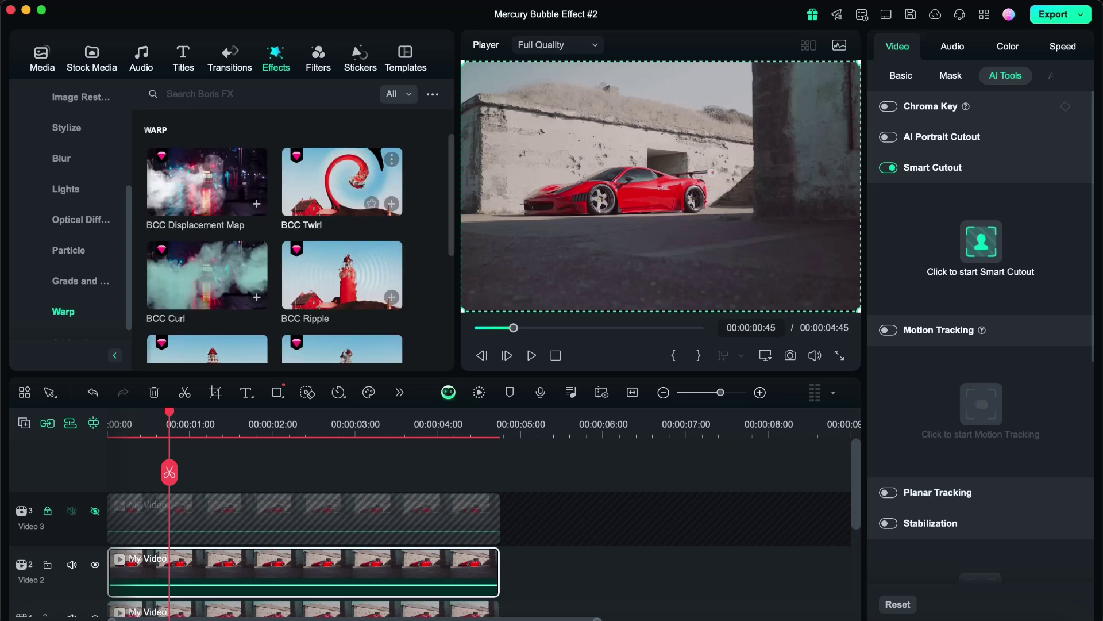
pyautogui.moveTo(207, 275); pyautogui.dragTo(247, 575)
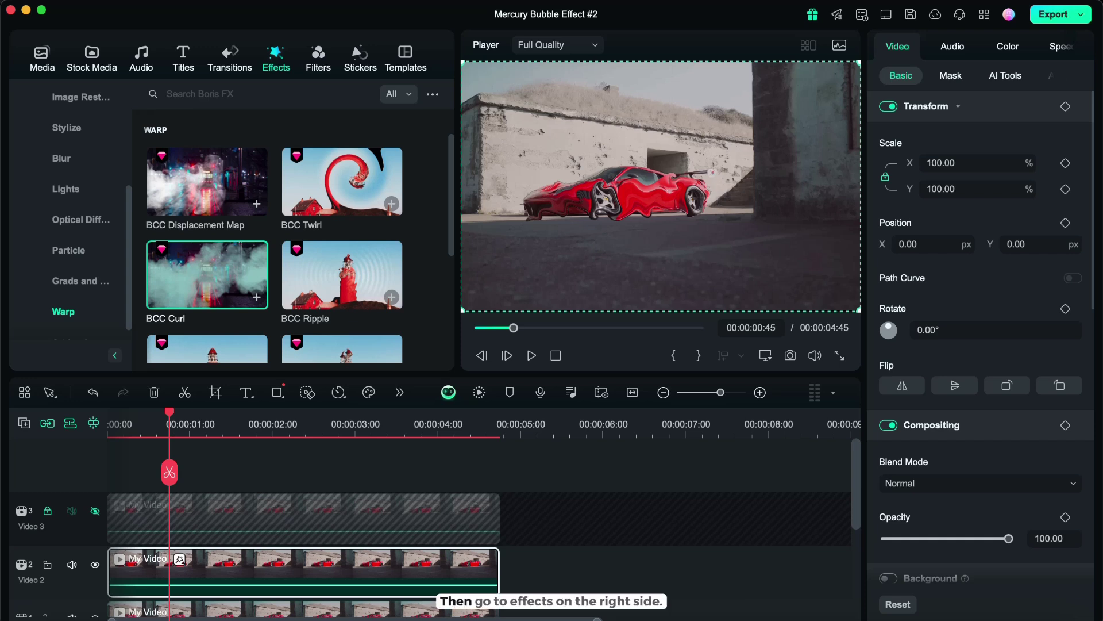
# Step: Widen the properties area, show the clip's BCC Curl settings and choose the Default.bsp preset
pyautogui.moveTo(864, 106); pyautogui.dragTo(794, 107)
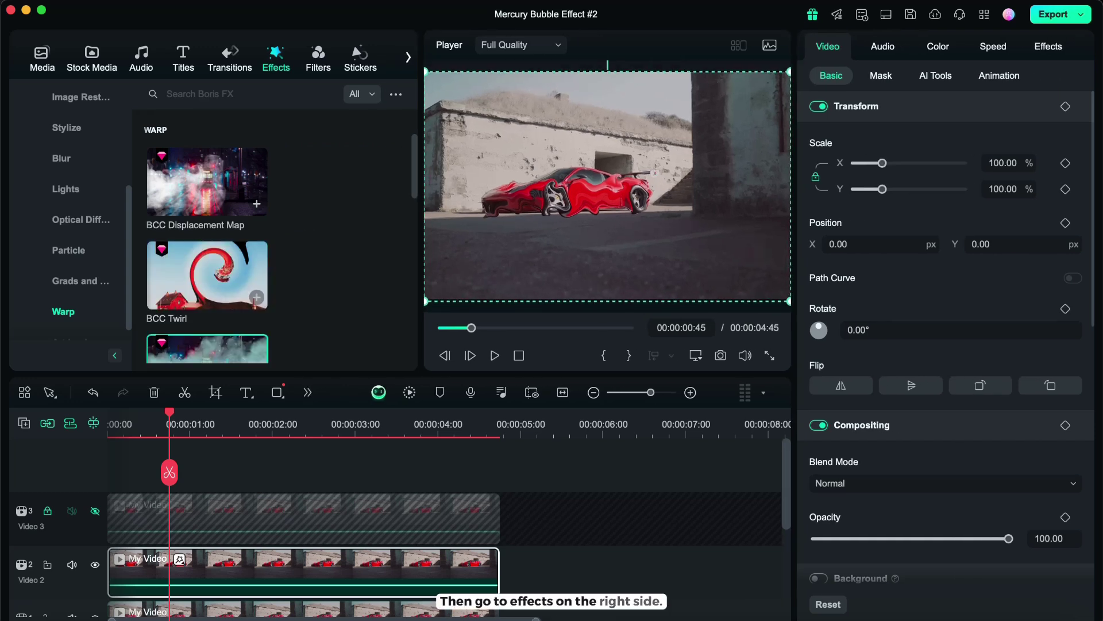
pyautogui.click(1048, 46)
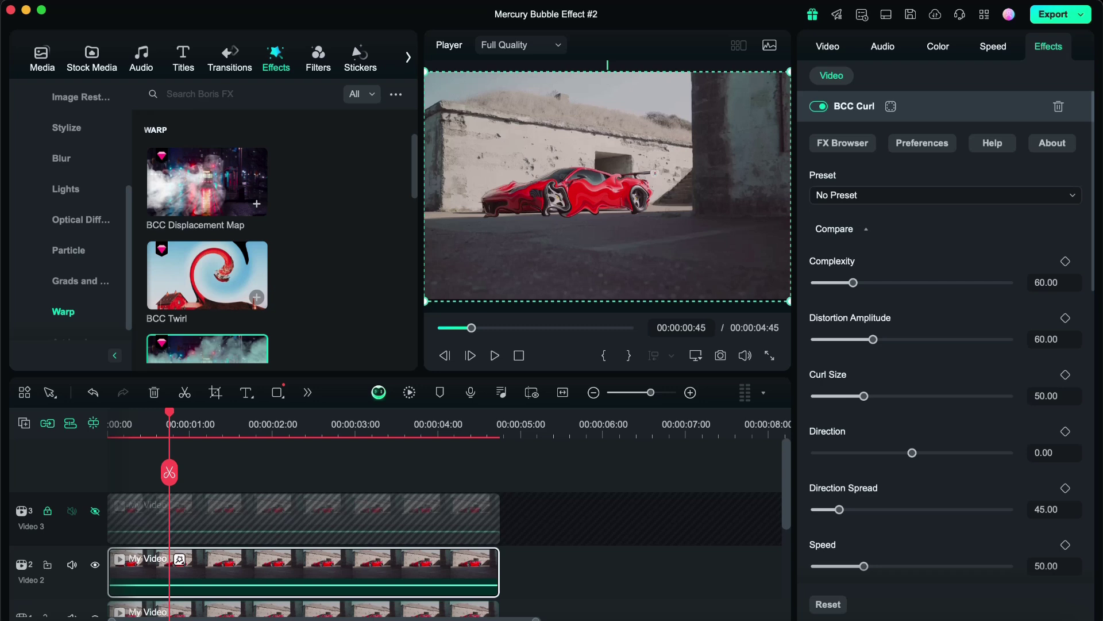
pyautogui.click(945, 194)
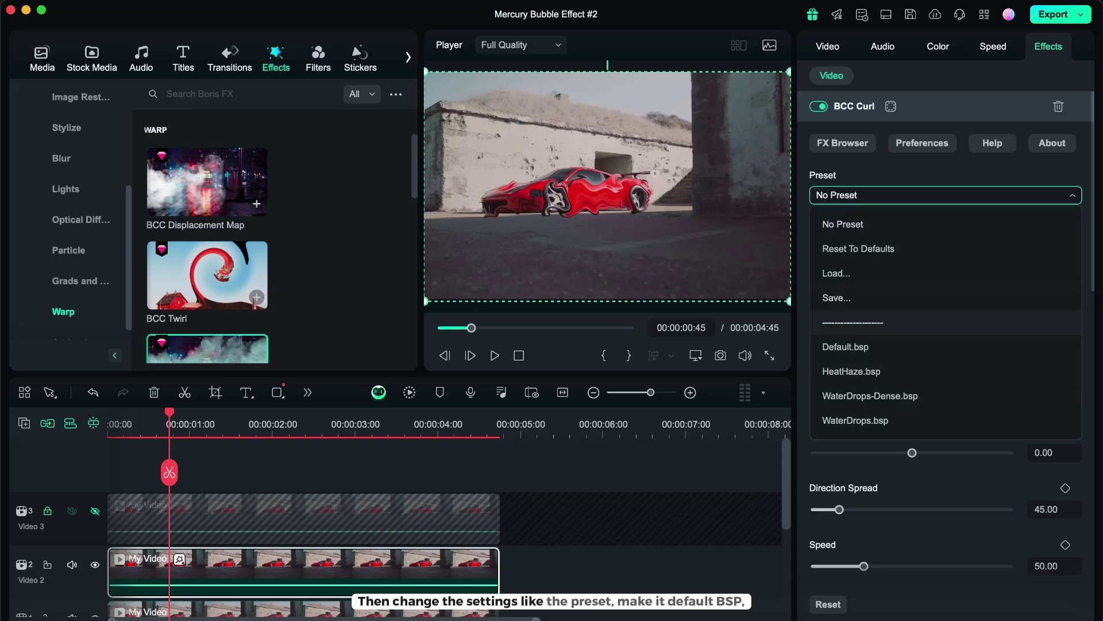
pyautogui.click(924, 341)
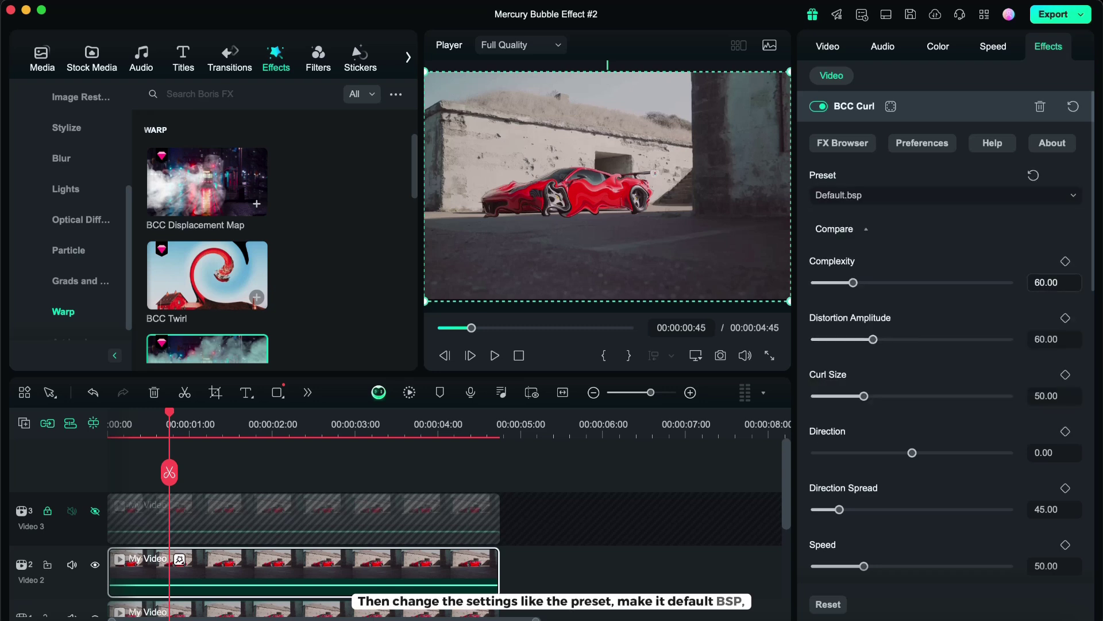
# Step: Set the BCC Curl effect's Complexity to 300 and Distortion Amplitude to 200
pyautogui.click(1056, 282)
pyautogui.write('300')
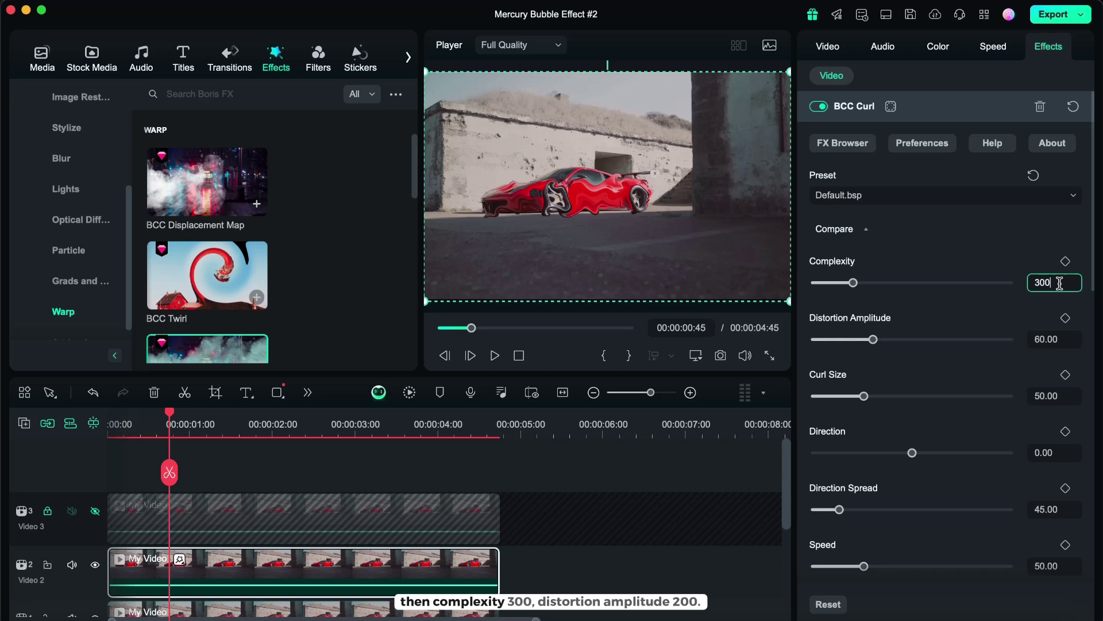
pyautogui.press('Return')
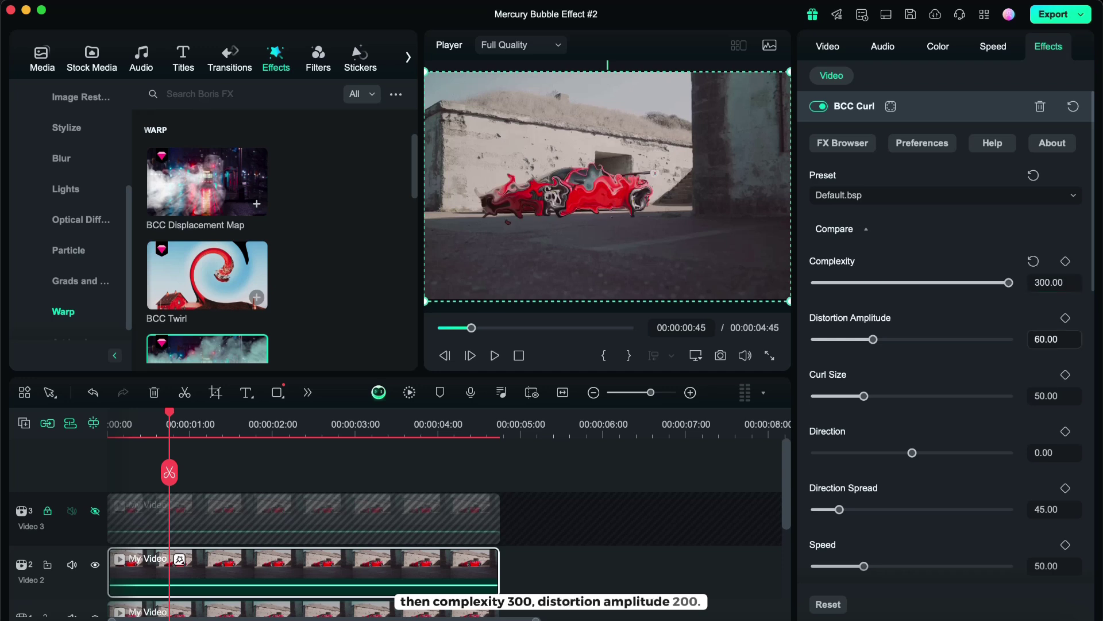
pyautogui.press('Tab')
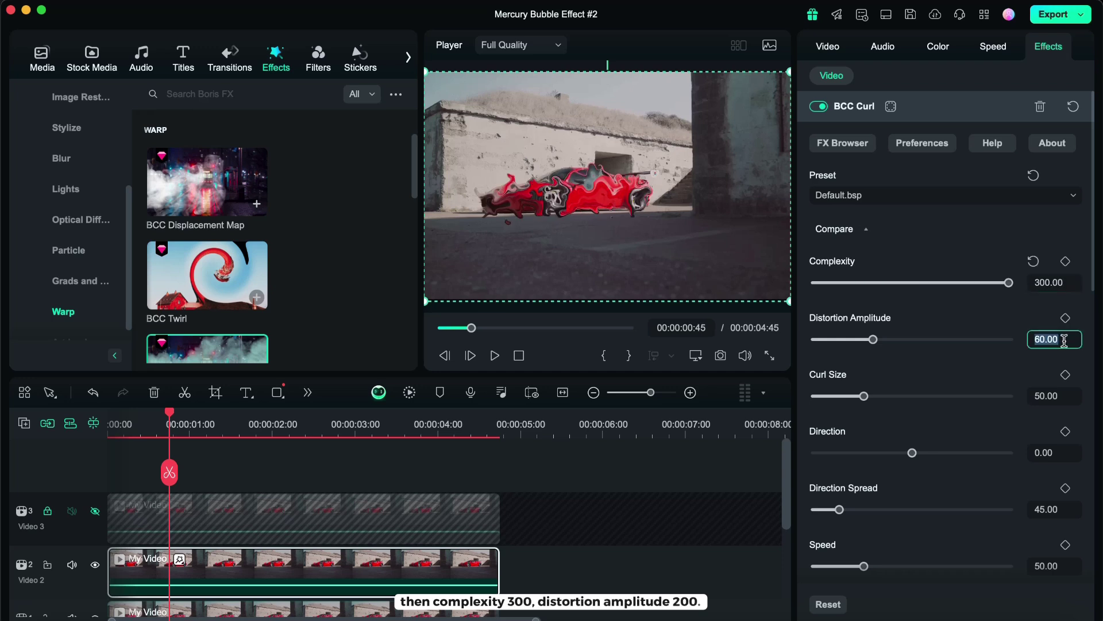
pyautogui.write('200')
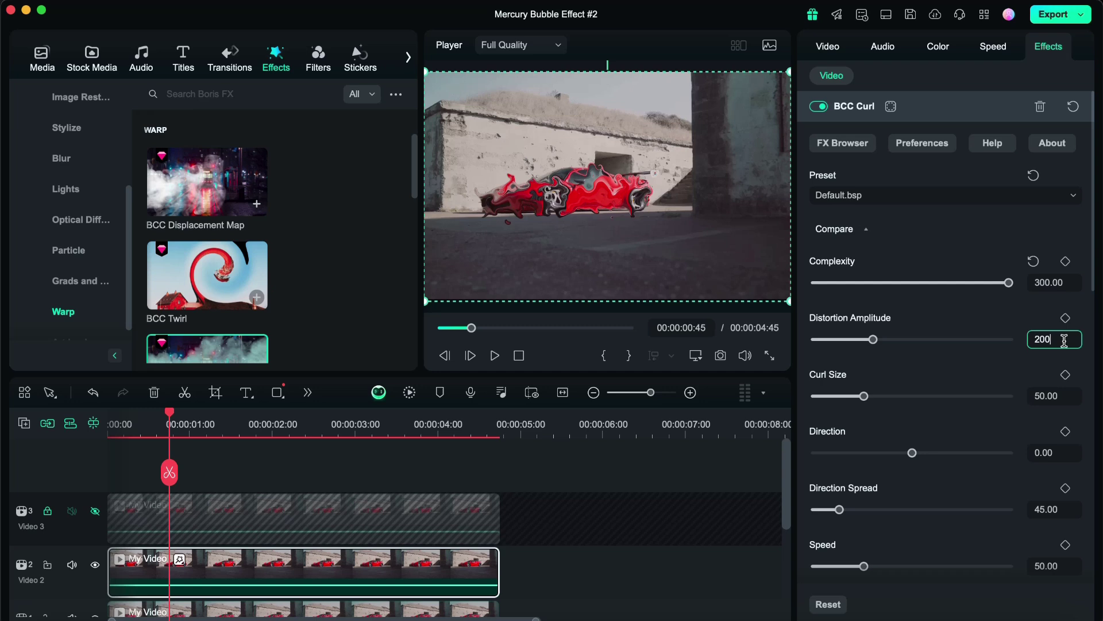
pyautogui.press('Return')
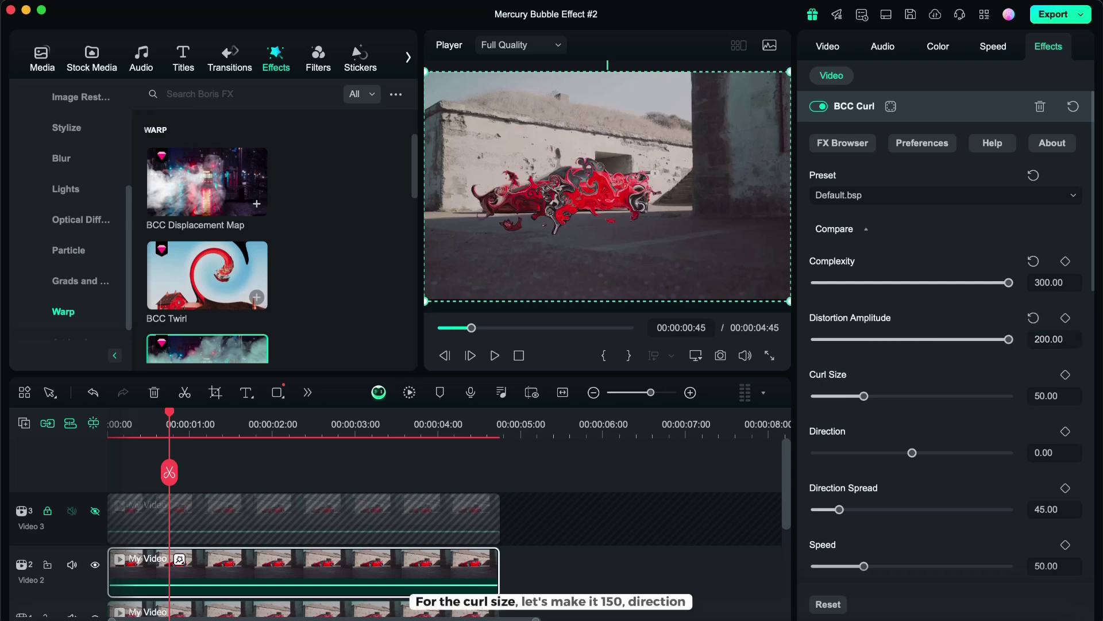
# Step: Set the BCC Curl effect's Curl Size to 150 and Direction Spread to 255
pyautogui.press('Tab')
pyautogui.write('1')
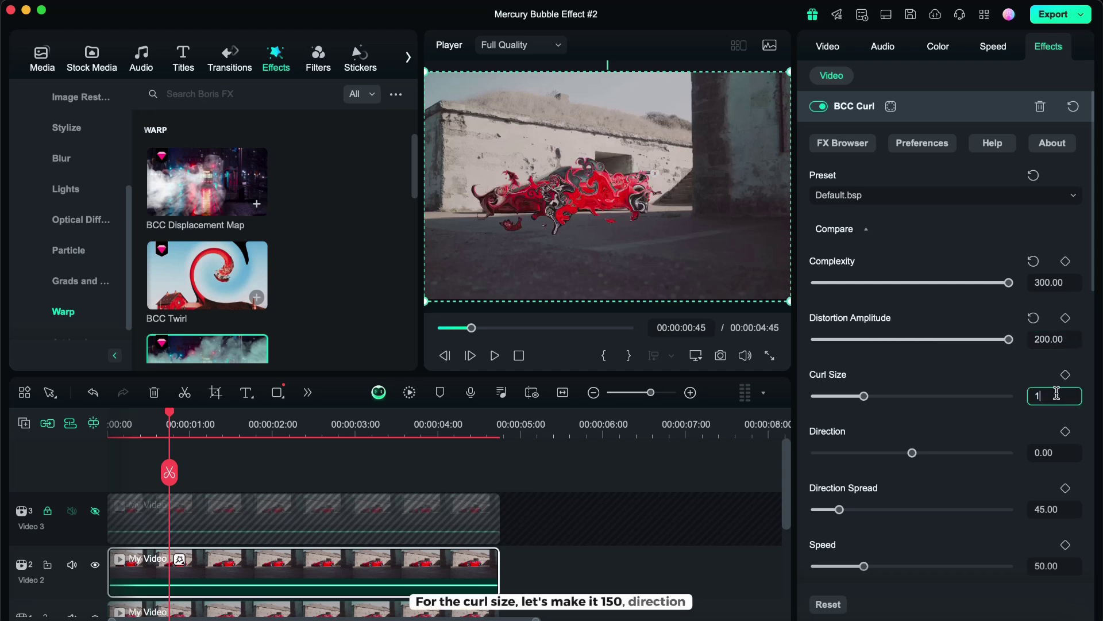
pyautogui.write('50')
pyautogui.press('Return')
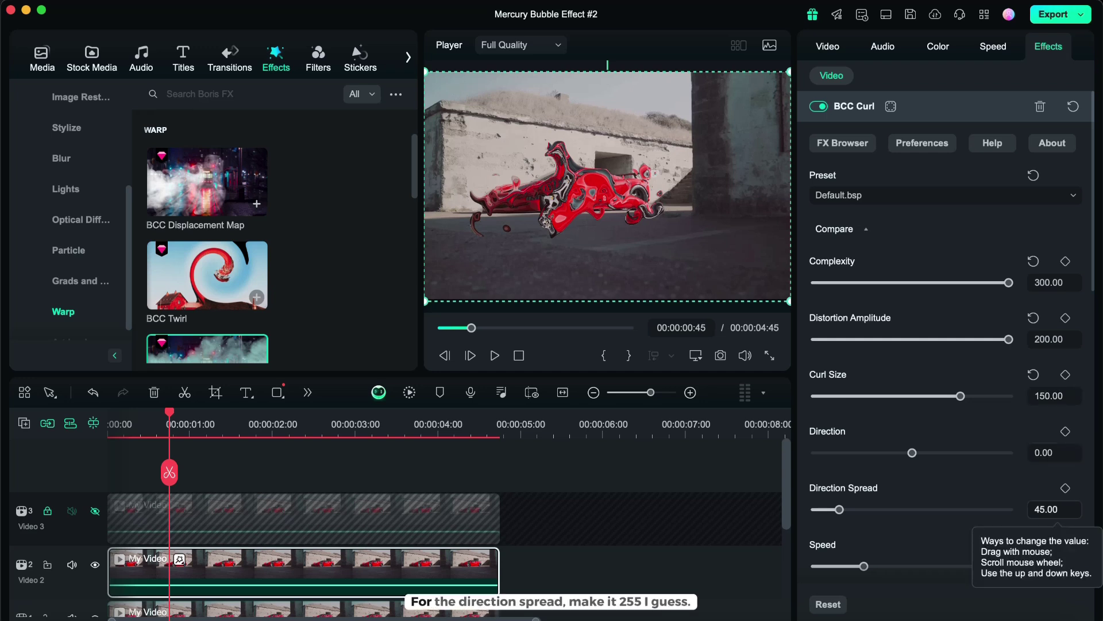
pyautogui.click(1053, 510)
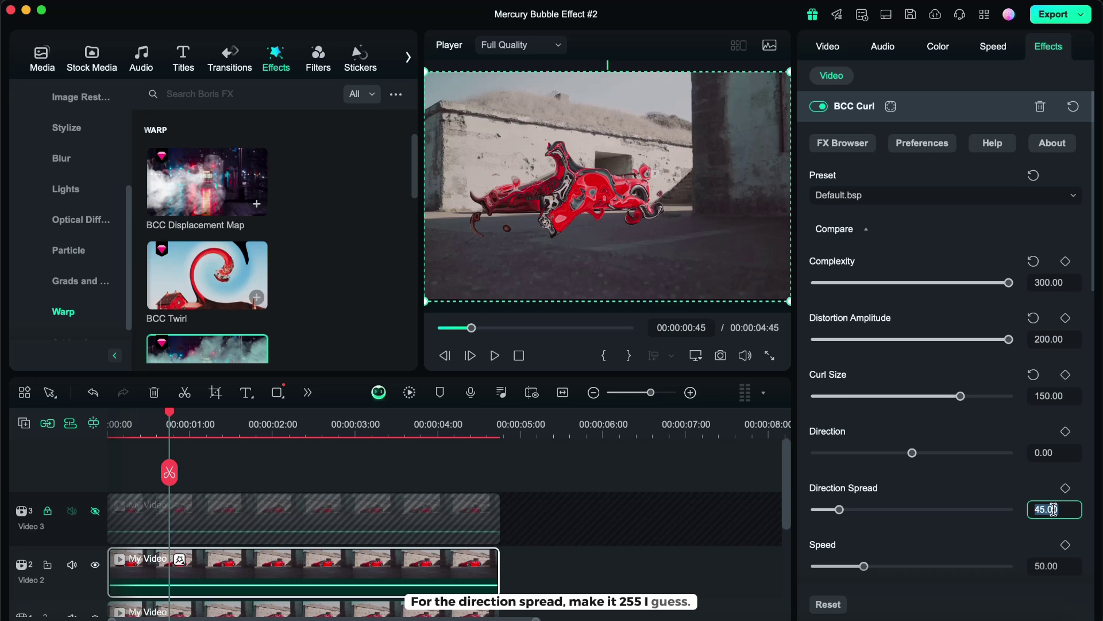
pyautogui.write('255')
pyautogui.press('Return')
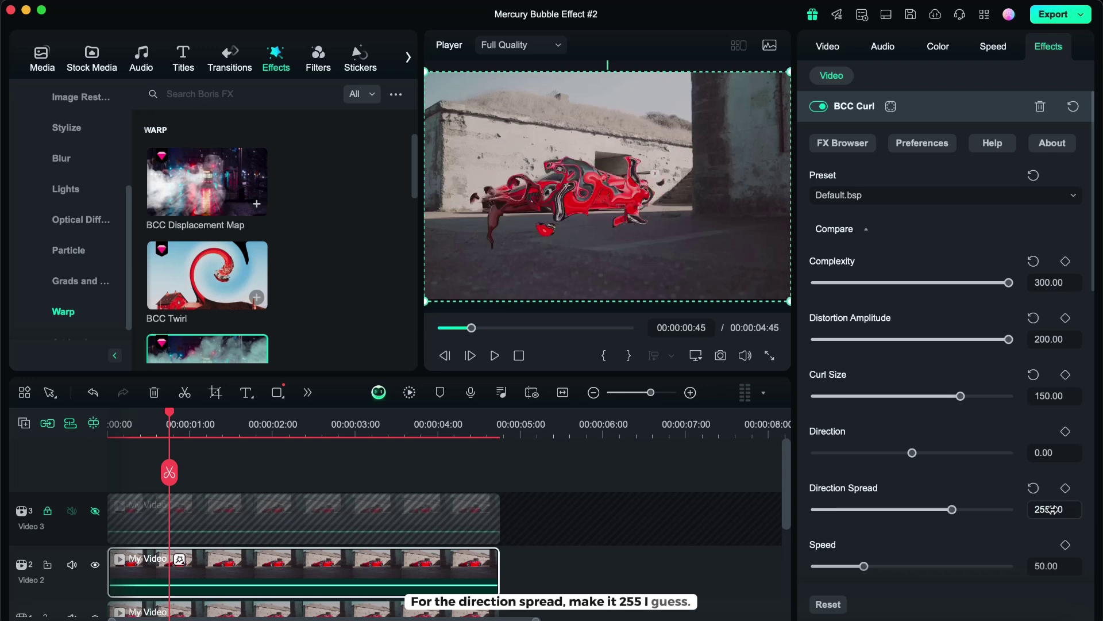
# Step: Try a BCC Curl Direction Spread of 231.43, and return it to 255
pyautogui.moveTo(952, 509)
pyautogui.mouseDown()
pyautogui.moveTo(882, 509)
pyautogui.moveTo(1004, 509)
pyautogui.moveTo(939, 510)
pyautogui.mouseUp()
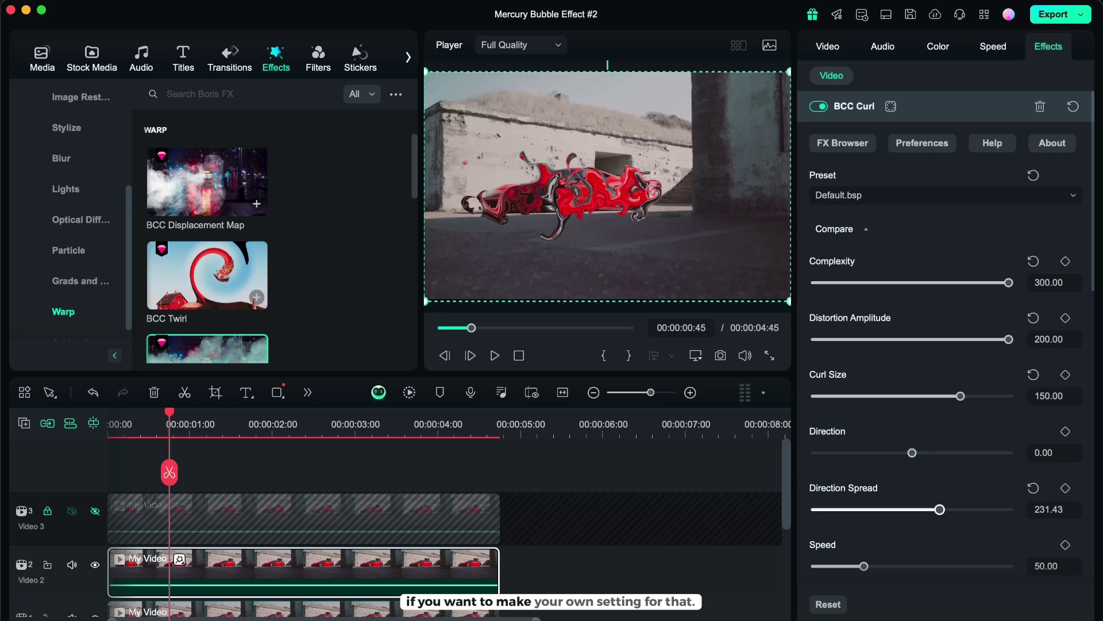
pyautogui.click(1048, 509)
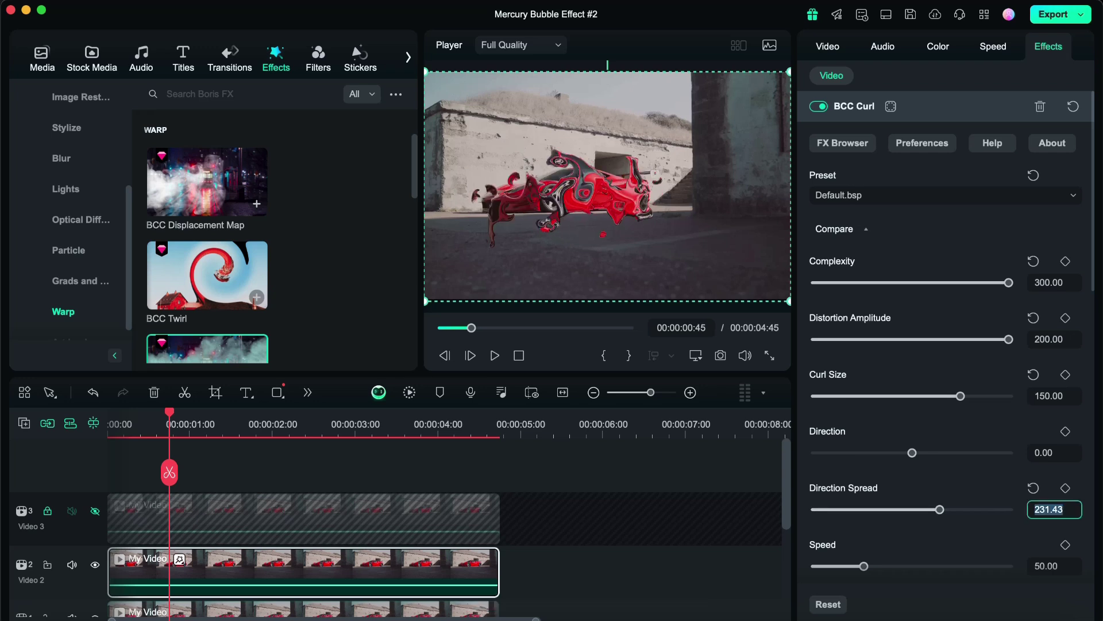
pyautogui.write('255')
pyautogui.press('Return')
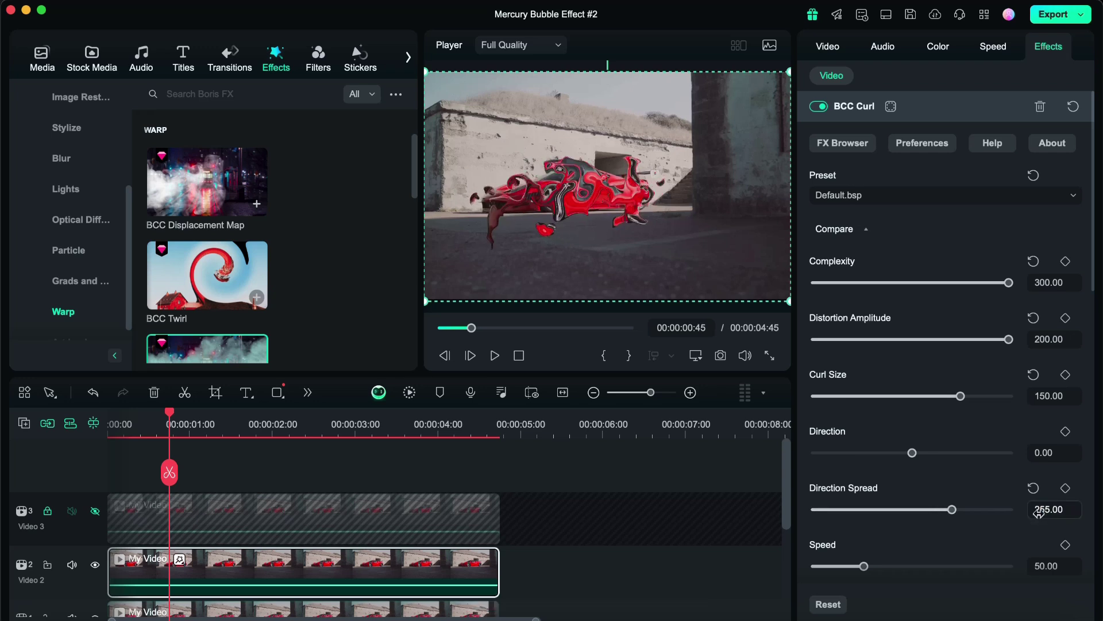
# Step: Set the BCC Curl effect's Speed to 20 and turn on Advanced Sampling
pyautogui.scroll(-2, 983, 545)
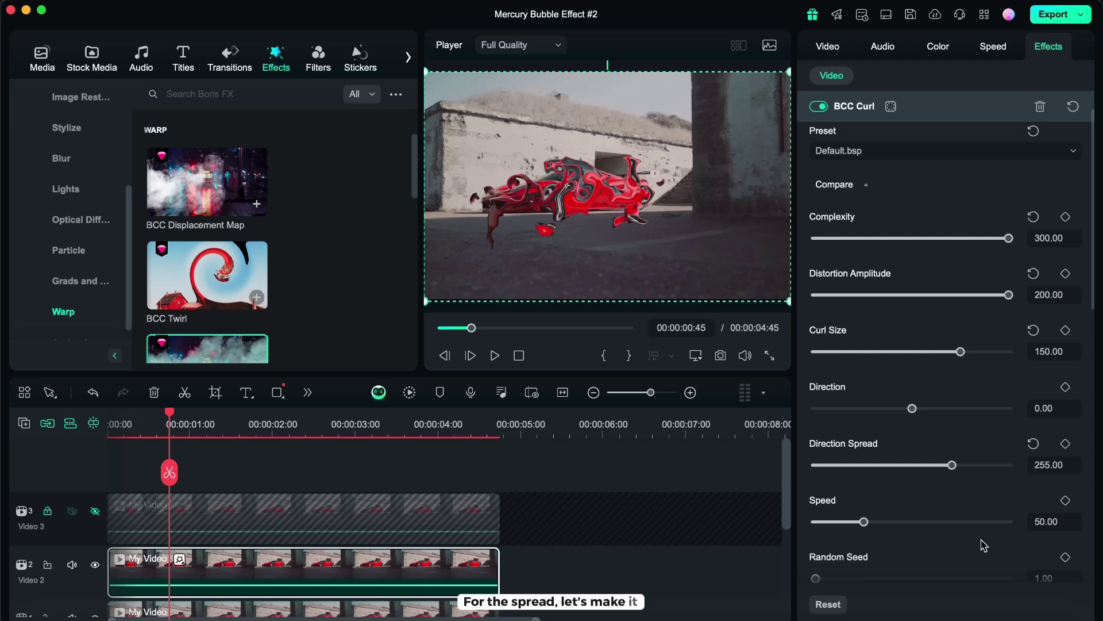
pyautogui.click(1054, 522)
pyautogui.write('20')
pyautogui.press('Return')
pyautogui.scroll(-7, 1049, 524)
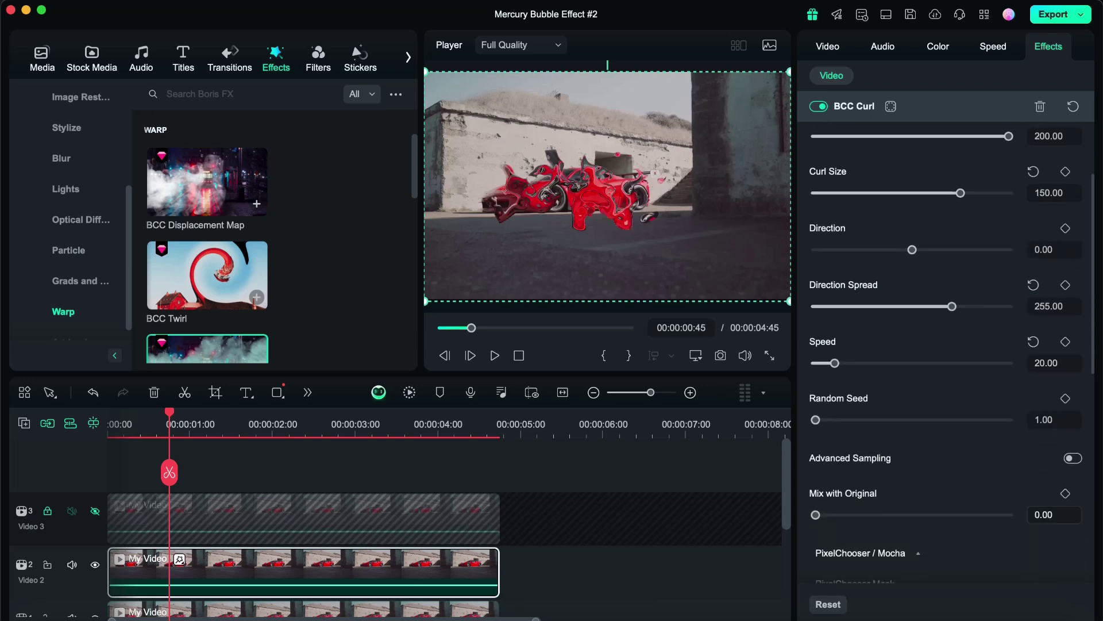
pyautogui.click(1078, 462)
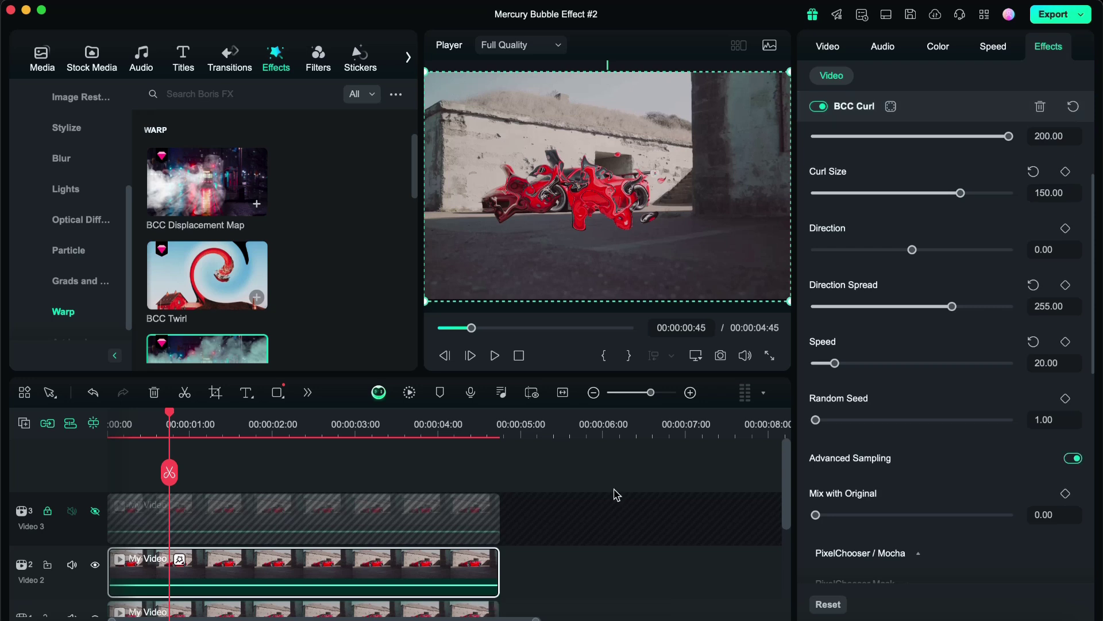
# Step: Search the effects for "glow color" and apply the Glow Color effect to the Video 2 clip
pyautogui.click(290, 93)
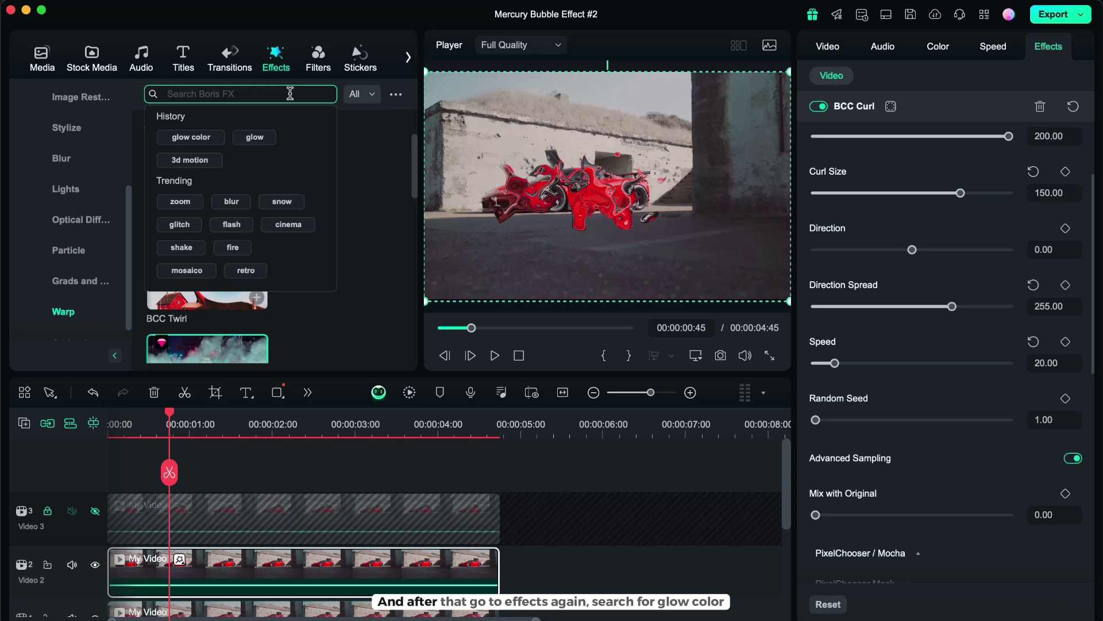
pyautogui.write('glow color')
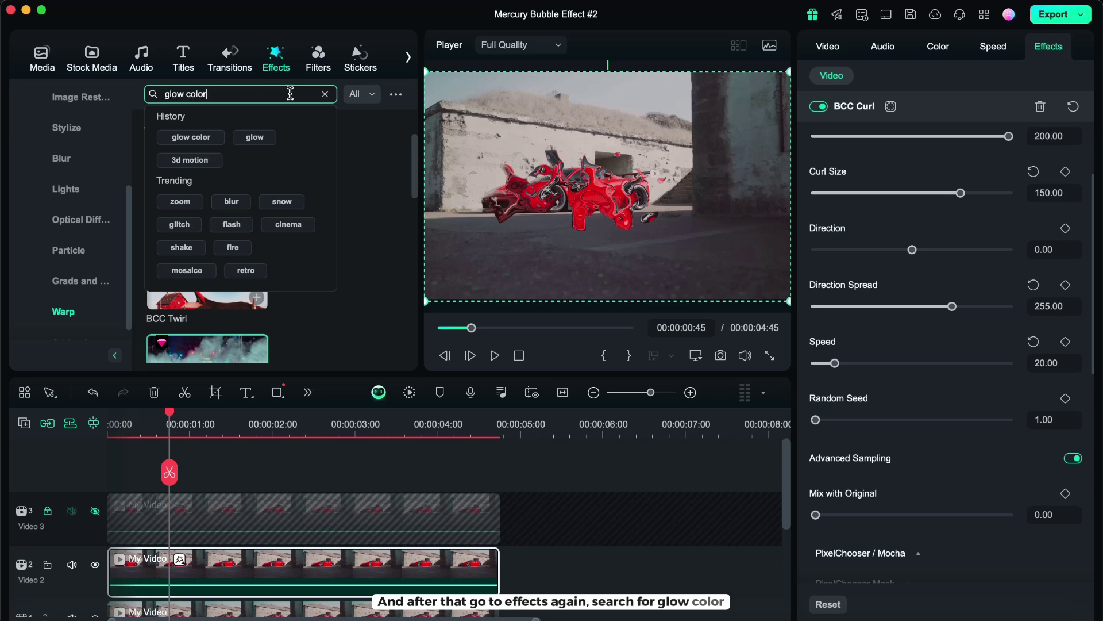
pyautogui.press('Return')
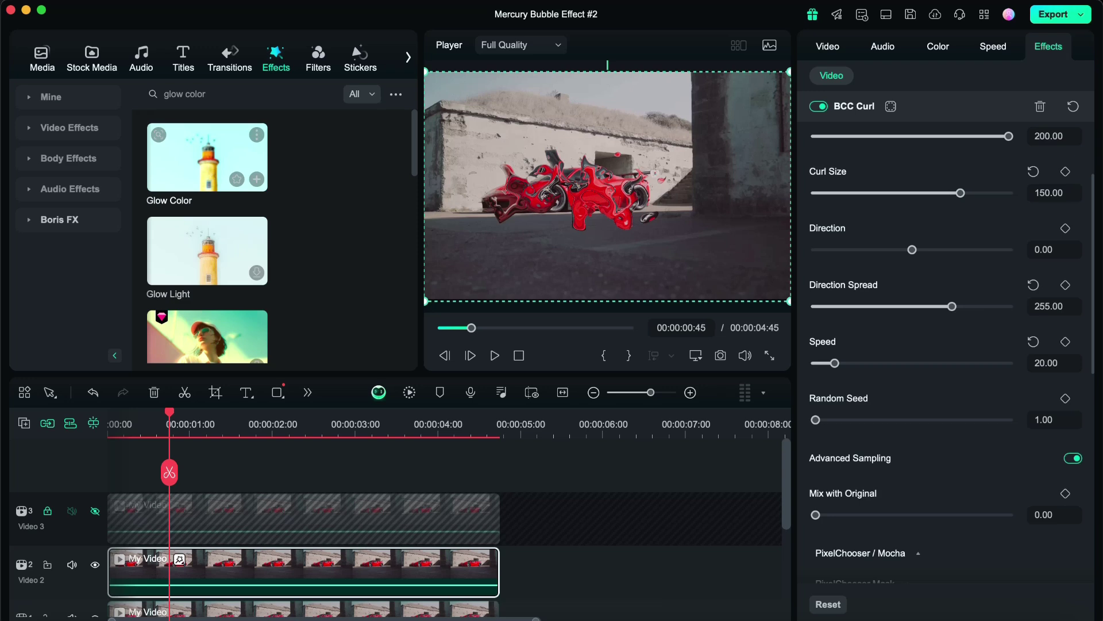
pyautogui.moveTo(208, 173); pyautogui.dragTo(200, 566)
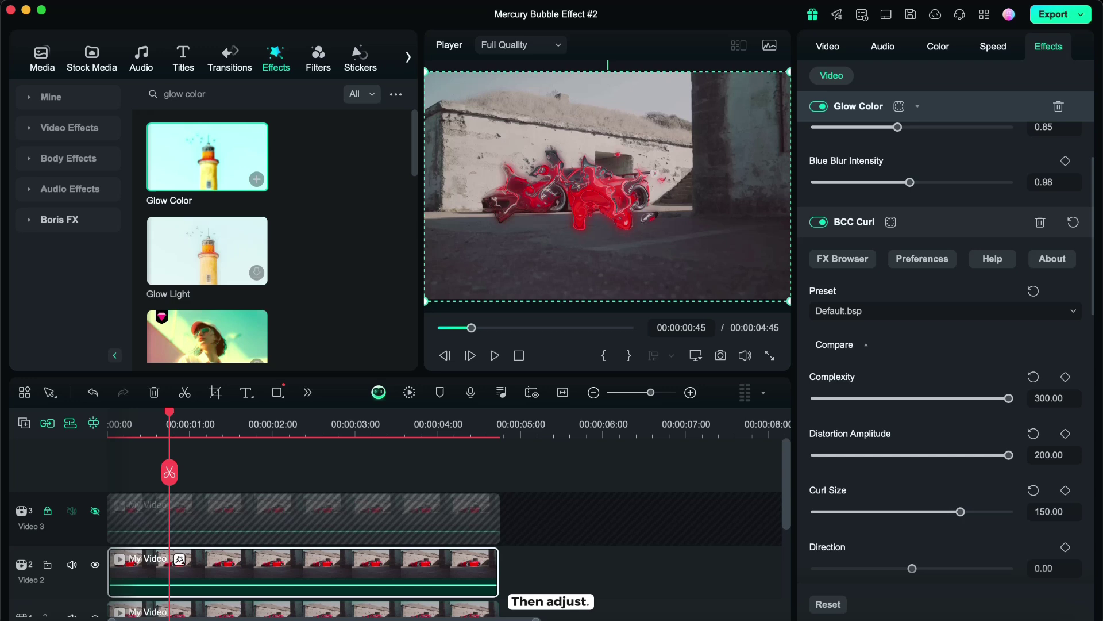
# Step: Set the Glow Color effect's Feathering to 35 and Intensity to 0.50
pyautogui.scroll(5, 957, 171)
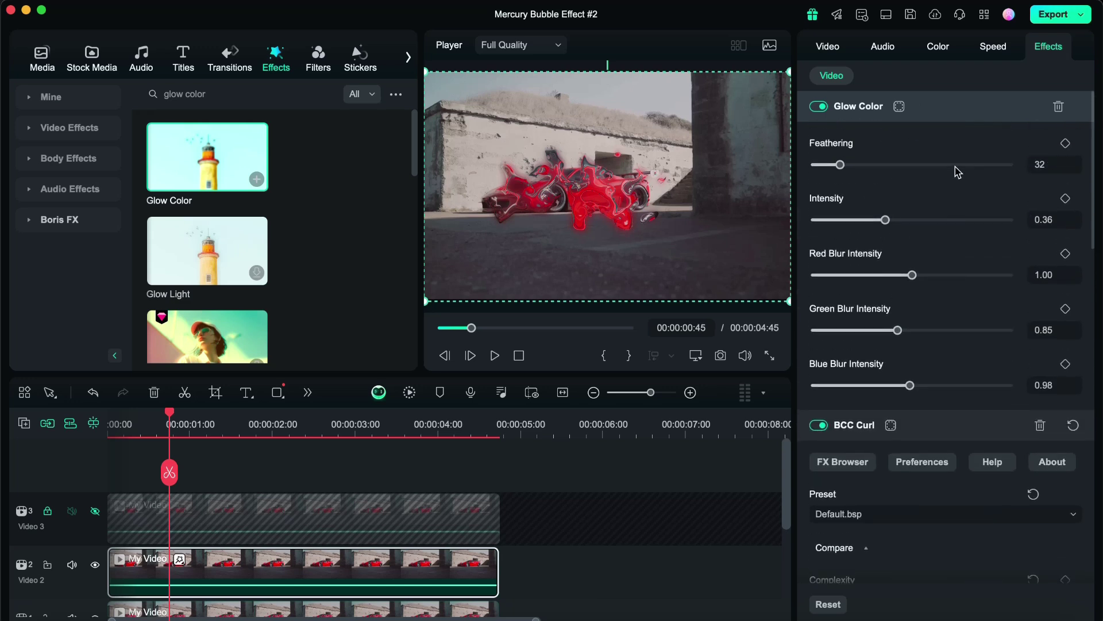
pyautogui.click(1041, 164)
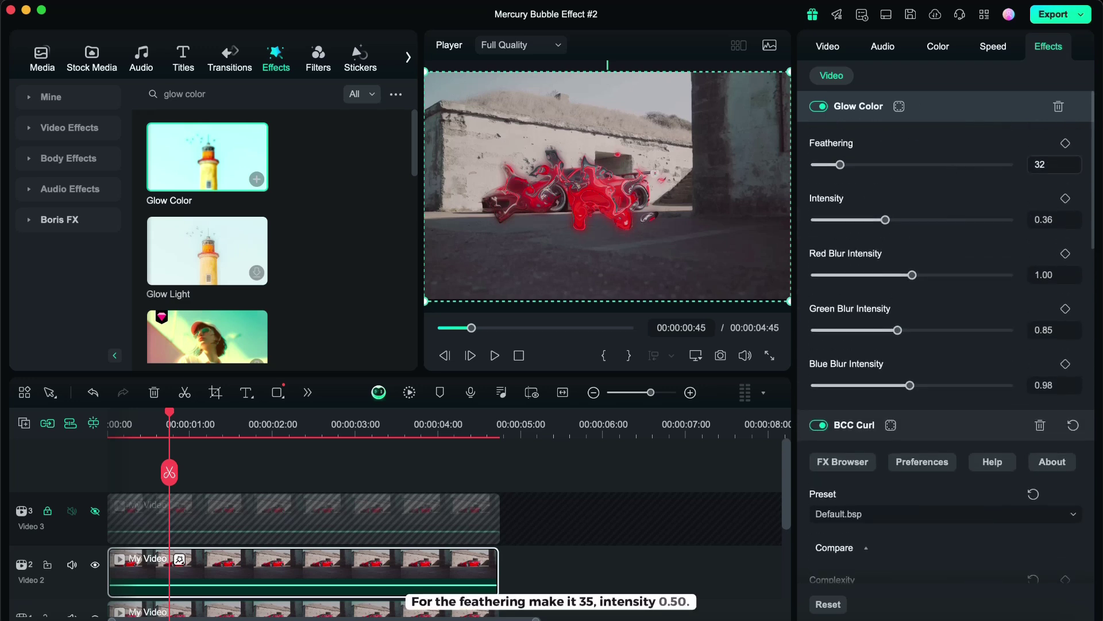
pyautogui.write('35')
pyautogui.press('Return')
pyautogui.click(1042, 220)
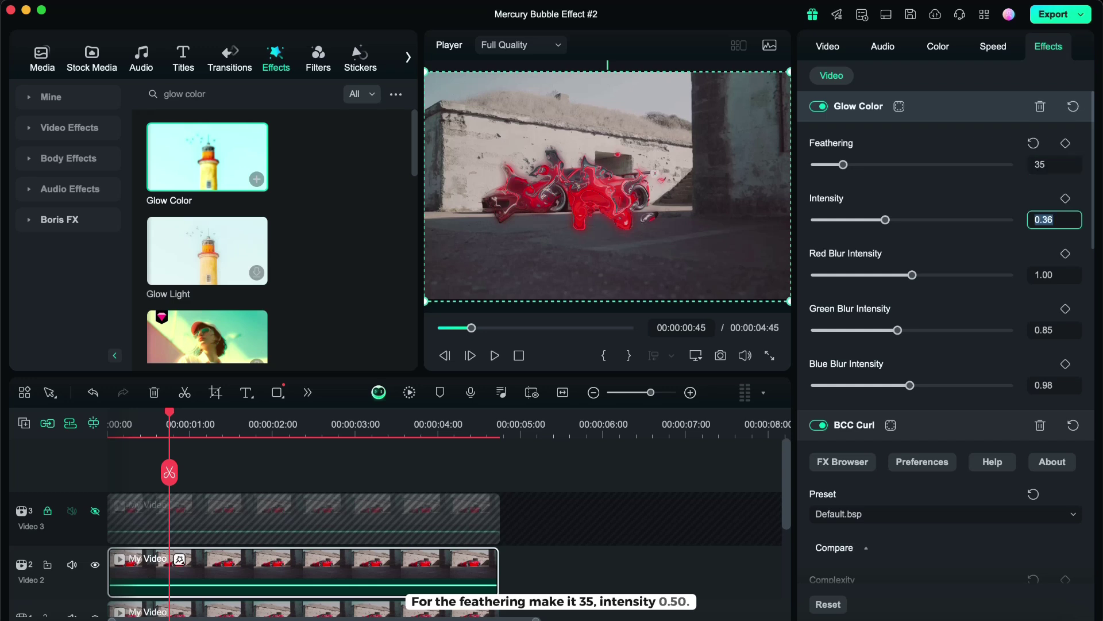
pyautogui.press('BackSpace')
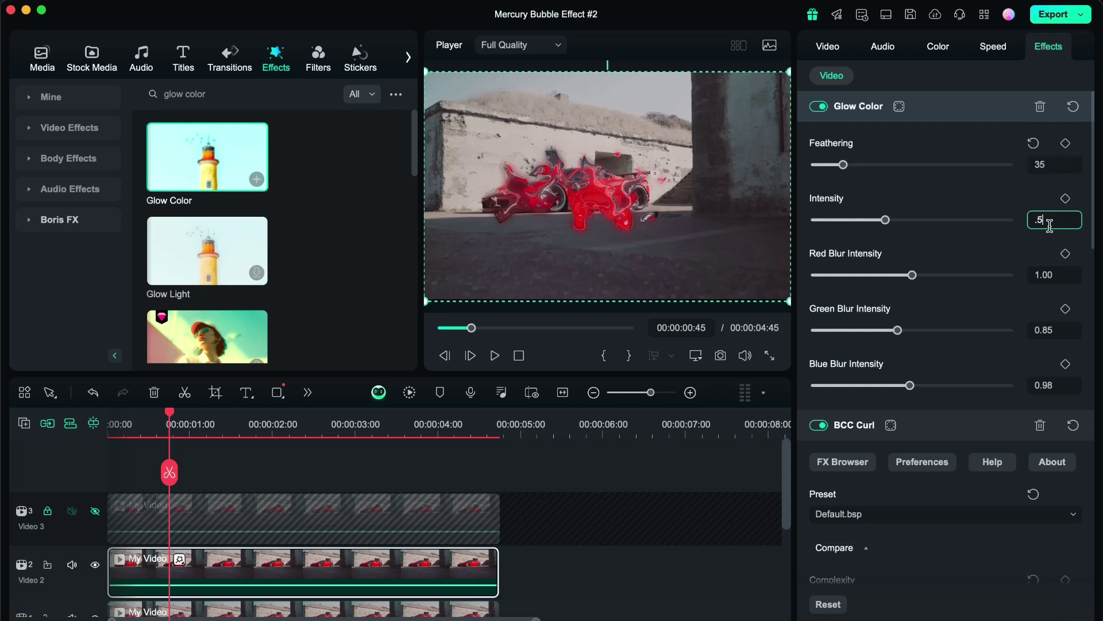
pyautogui.write('.50')
pyautogui.press('Return')
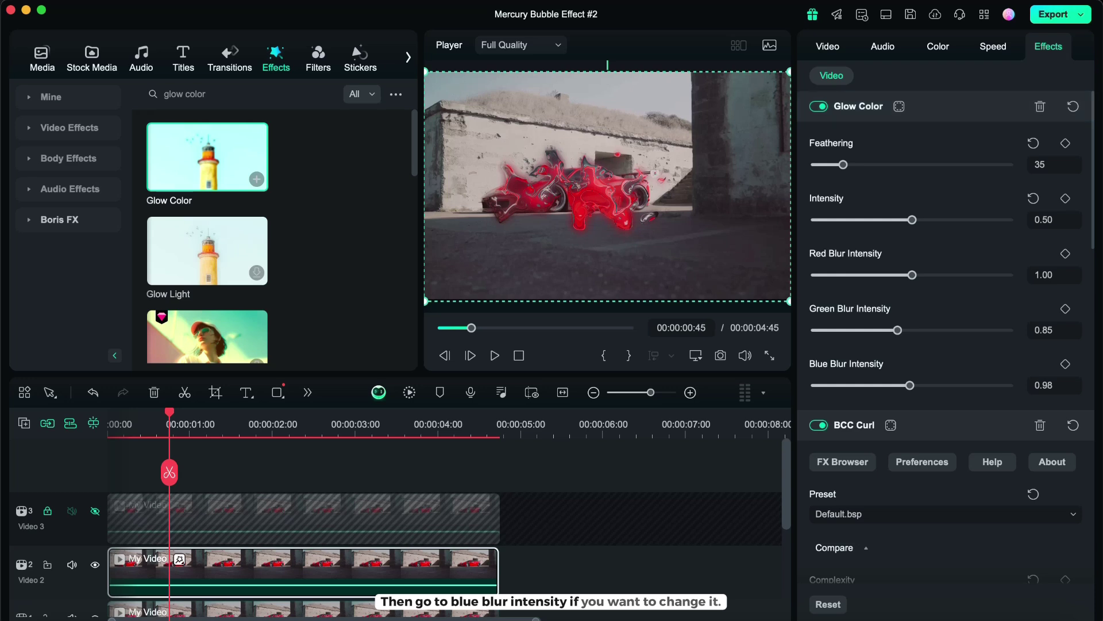
# Step: Search the effects for "blue expansion" and apply the Blue Explosion effect to the Video 2 clip
pyautogui.click(265, 87)
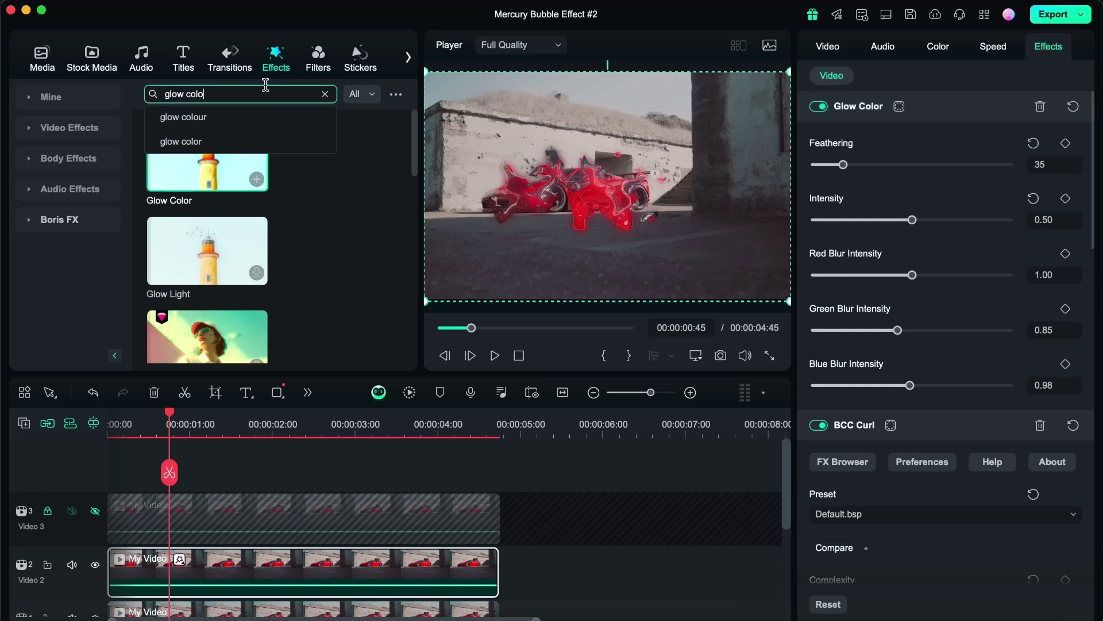
pyautogui.press('BackSpace')
pyautogui.press('BackSpace')
pyautogui.press('BackSpace')
pyautogui.press('BackSpace')
pyautogui.press('BackSpace')
pyautogui.press('BackSpace')
pyautogui.press('BackSpace')
pyautogui.press('BackSpace')
pyautogui.press('BackSpace')
pyautogui.write('blue ')
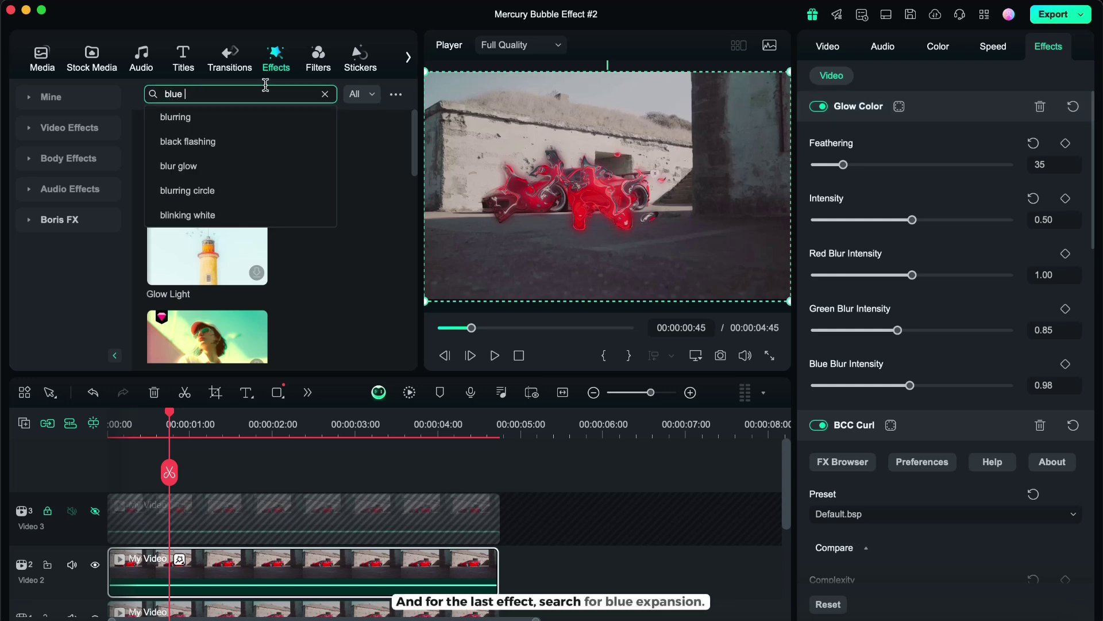
pyautogui.write('expansion')
pyautogui.press('Return')
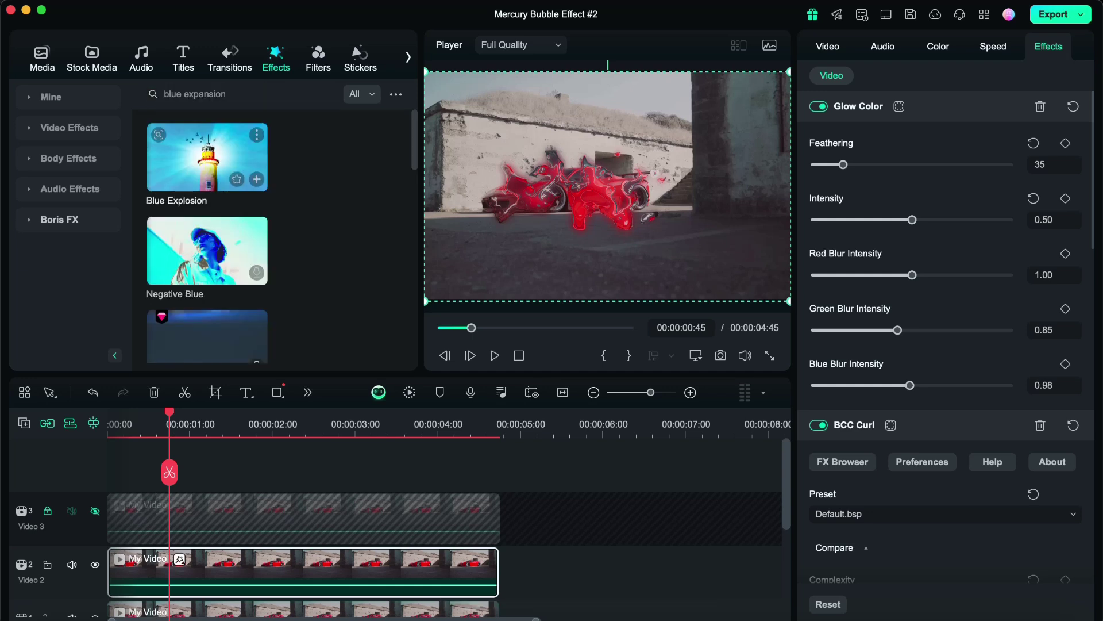
pyautogui.moveTo(207, 157); pyautogui.dragTo(250, 565)
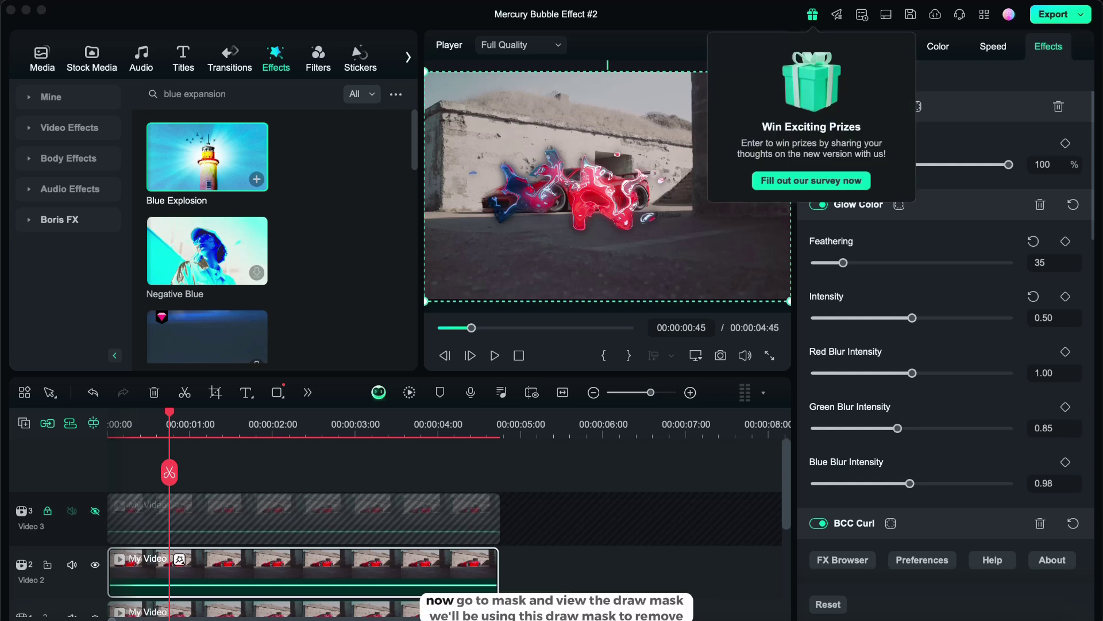
# Step: Draw a closed Draw Mask on the Video 2 clip that follows the car's ground line and encloses the whole frame above it
pyautogui.click(828, 46)
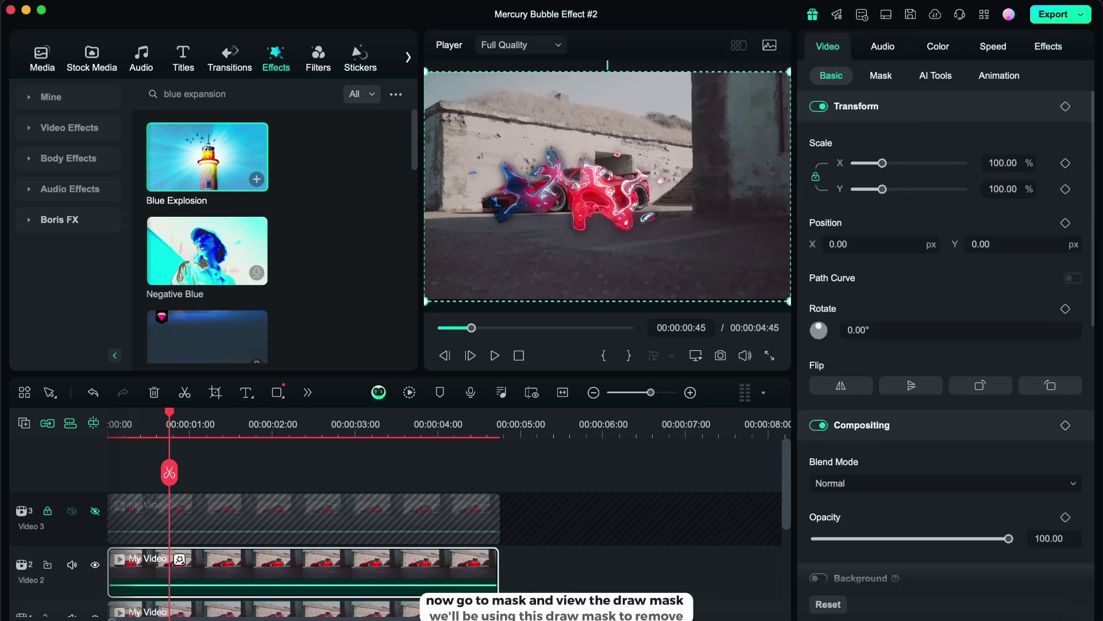
pyautogui.click(881, 75)
pyautogui.click(921, 118)
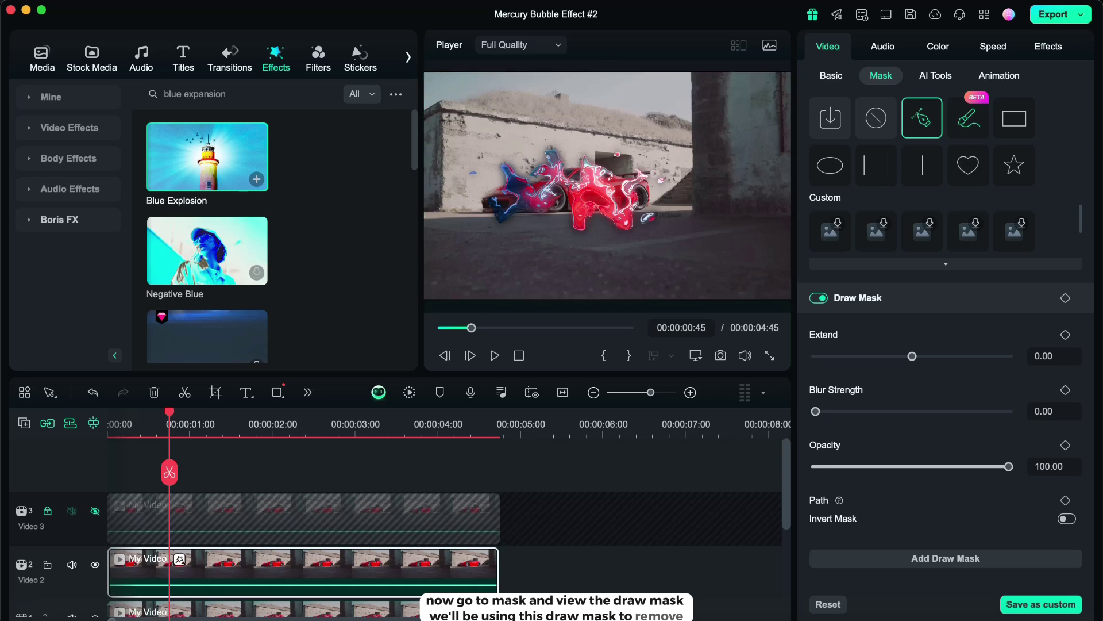
pyautogui.click(426, 210)
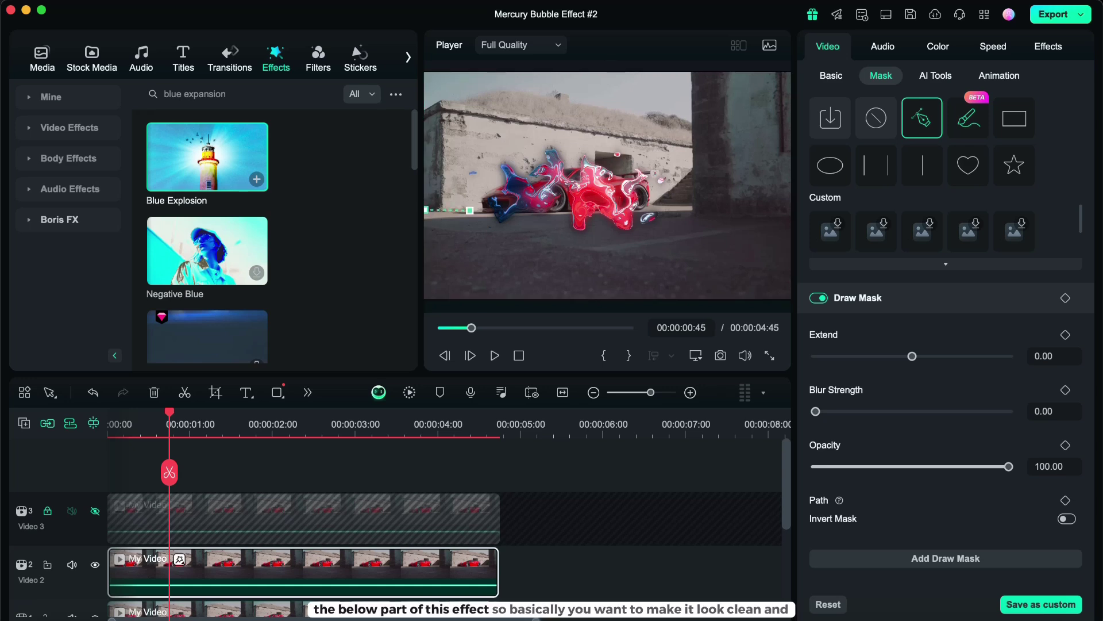
pyautogui.click(469, 210)
pyautogui.click(519, 212)
pyautogui.click(544, 212)
pyautogui.click(592, 206)
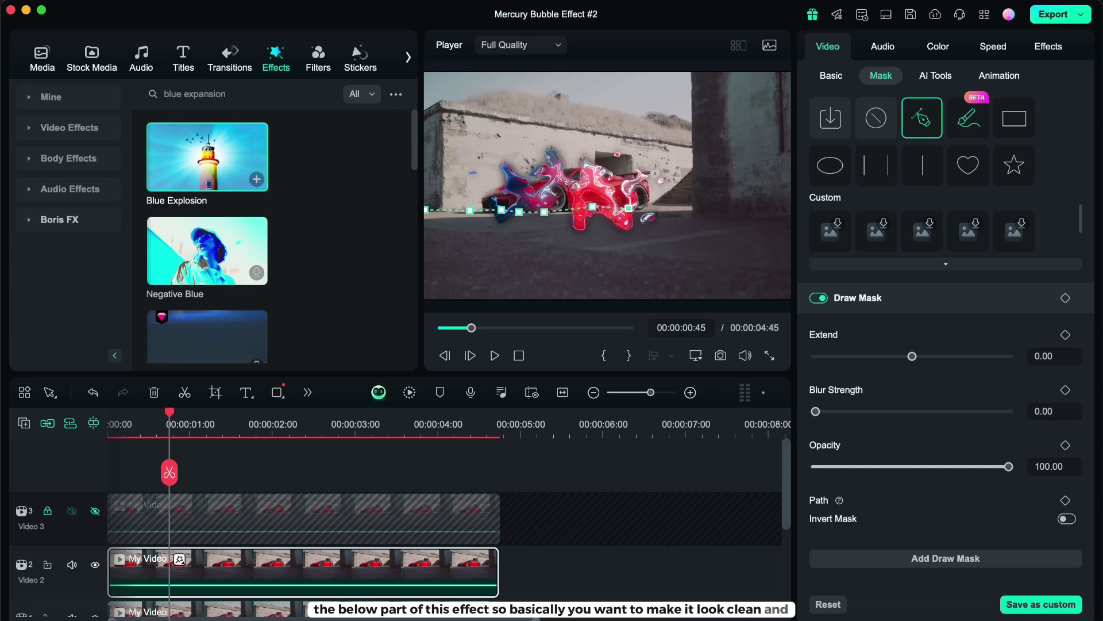
pyautogui.click(645, 208)
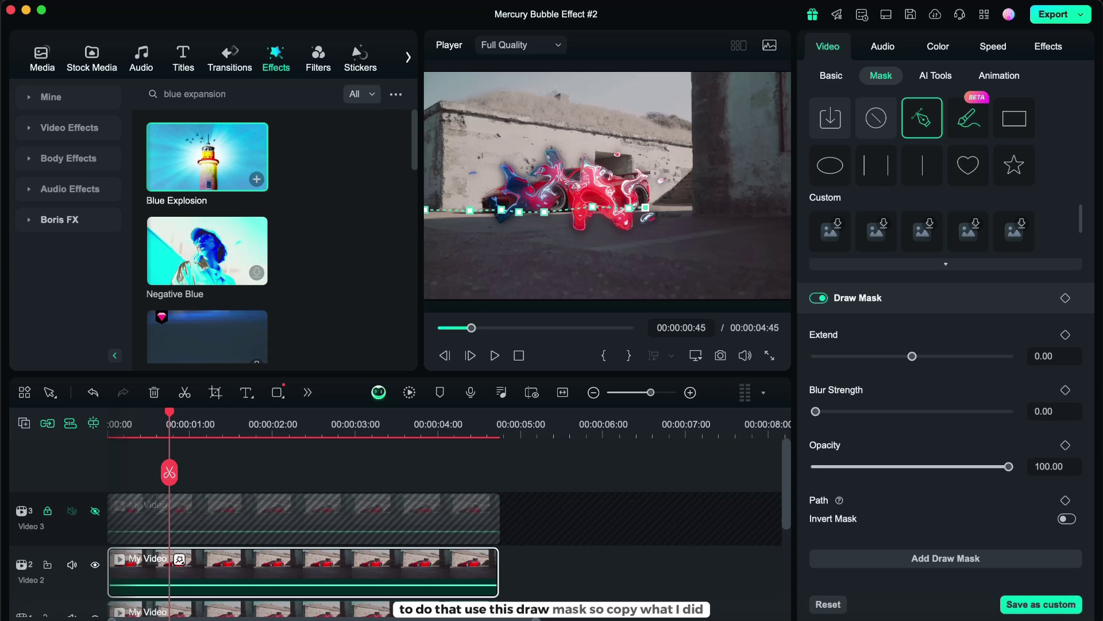
pyautogui.click(666, 207)
pyautogui.click(788, 78)
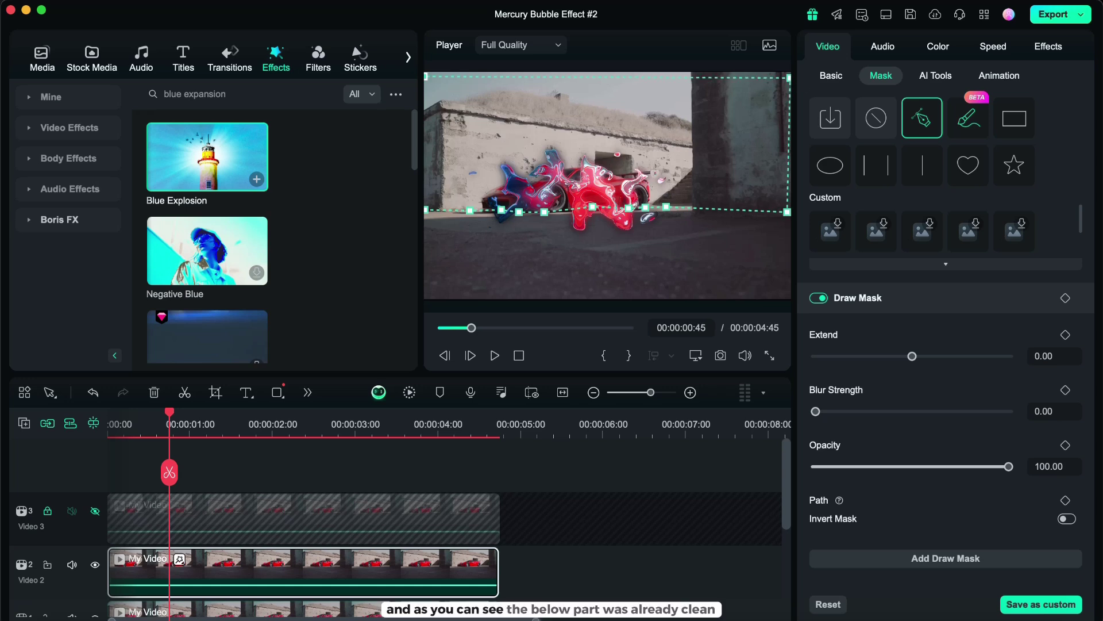
pyautogui.click(426, 210)
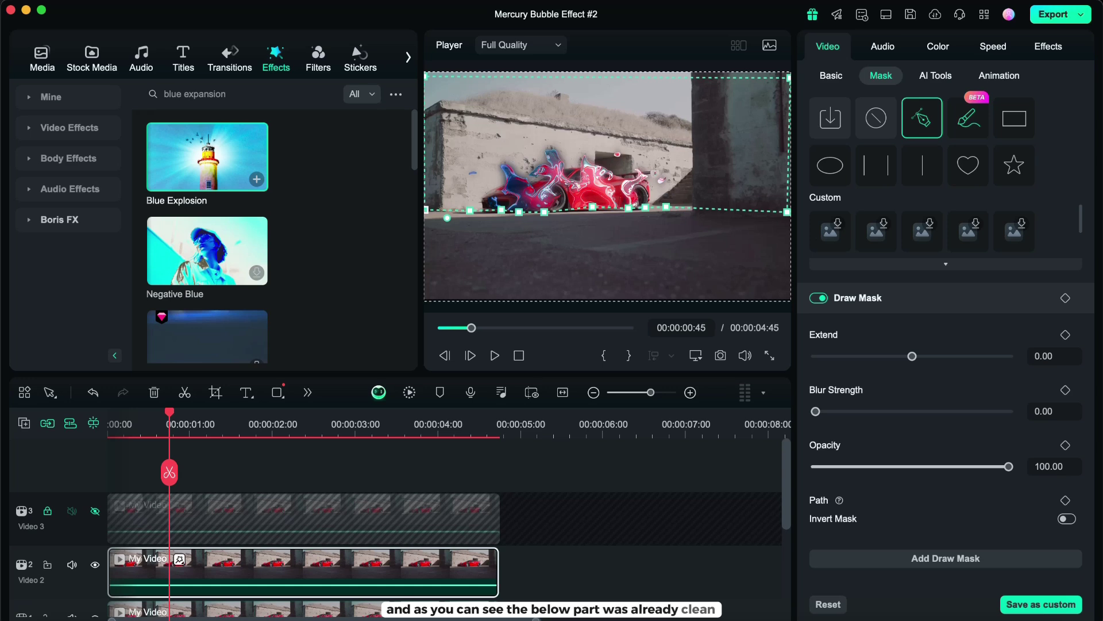
# Step: Trim both ends of the Video 2 clip so it runs from about 0.5 s to about 4.3 s
pyautogui.click(524, 479)
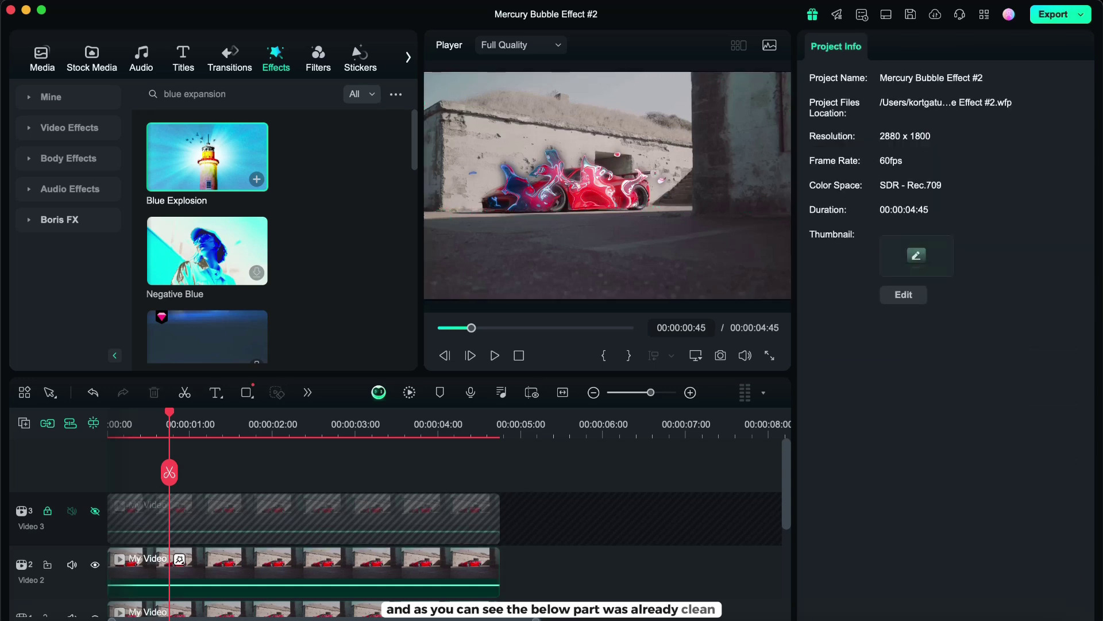
pyautogui.click(115, 566)
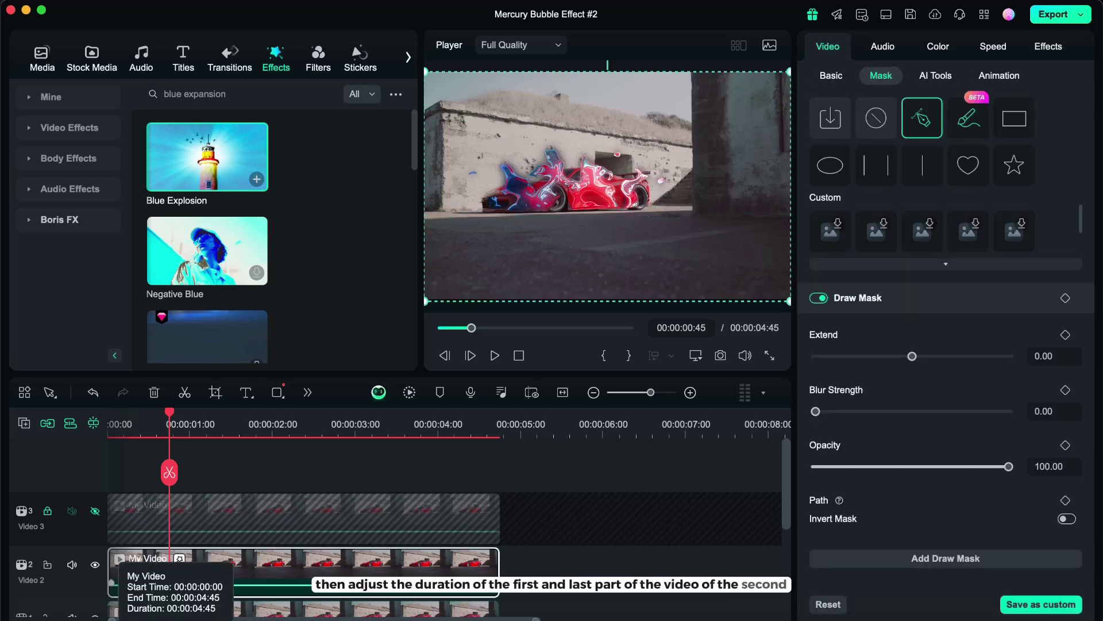
pyautogui.moveTo(111, 582); pyautogui.dragTo(156, 583)
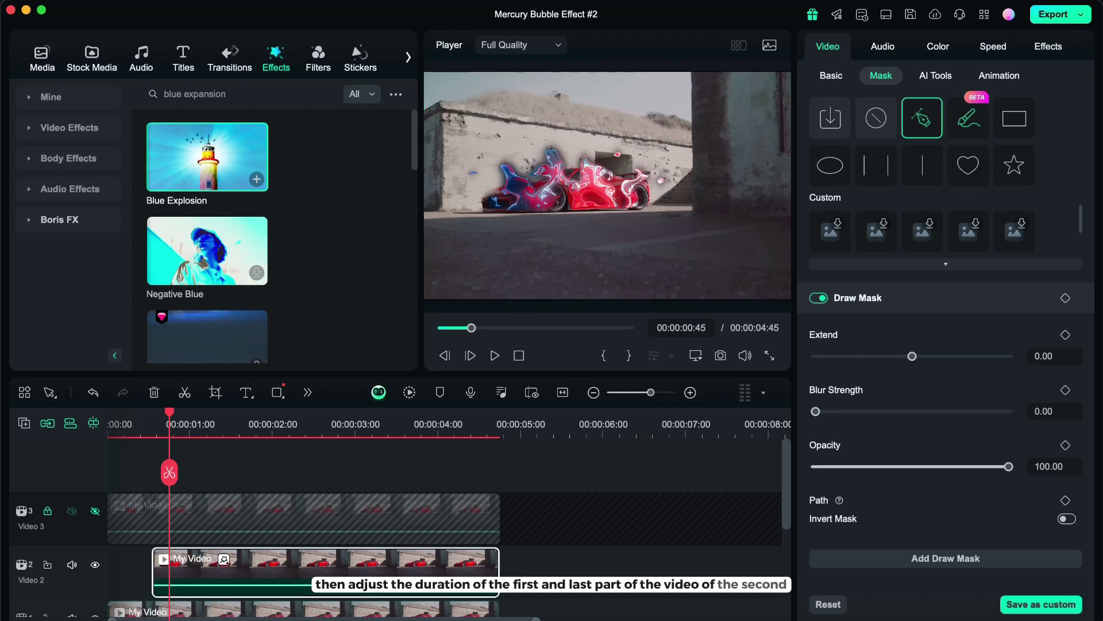
pyautogui.moveTo(499, 582); pyautogui.dragTo(467, 581)
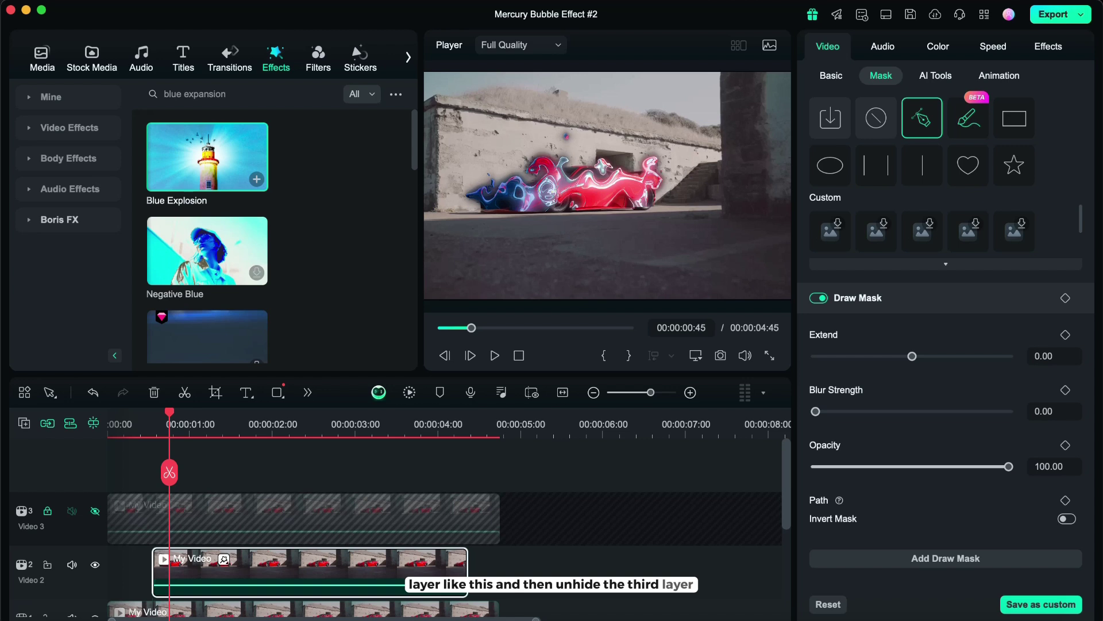
# Step: Unhide the Video 3 track and extend the start of the Video 2 clip back to about 0.3 s
pyautogui.click(95, 511)
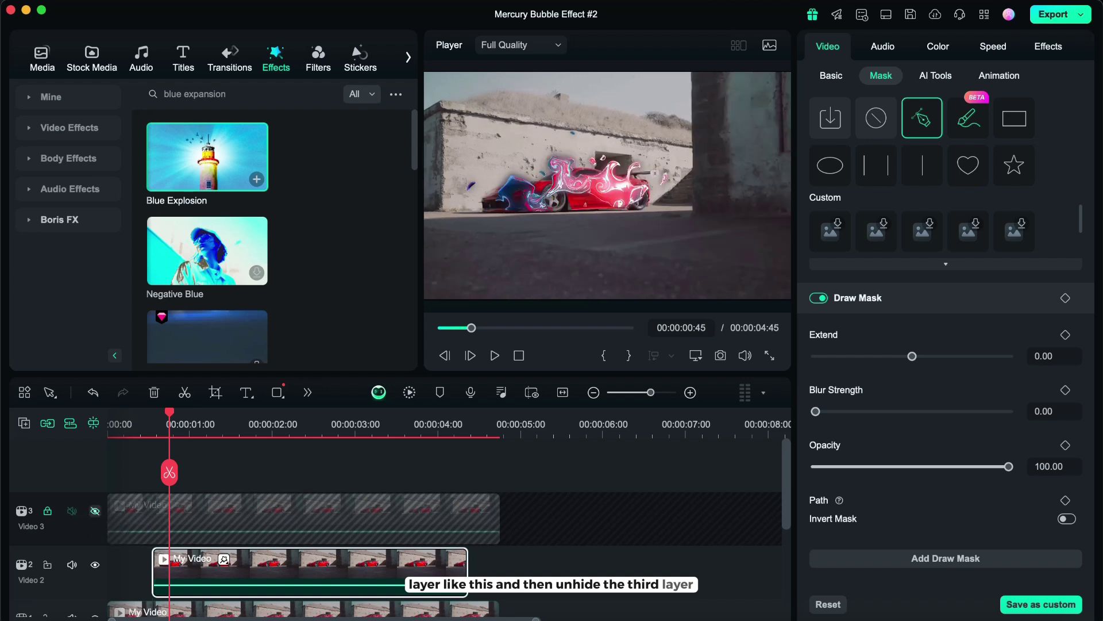
pyautogui.click(95, 511)
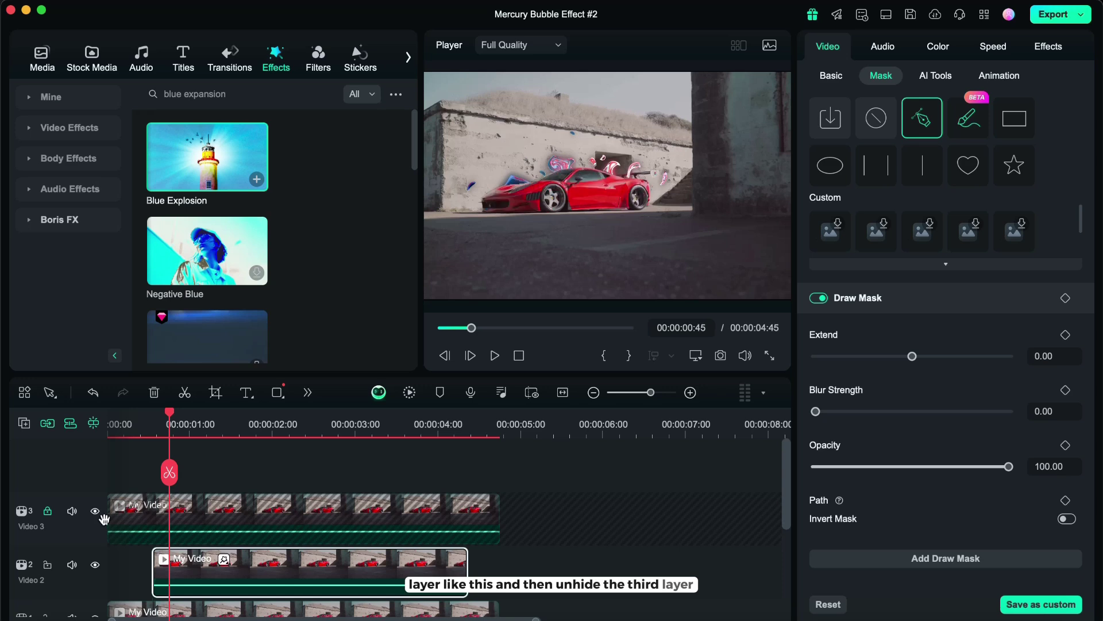
pyautogui.moveTo(154, 572); pyautogui.dragTo(133, 571)
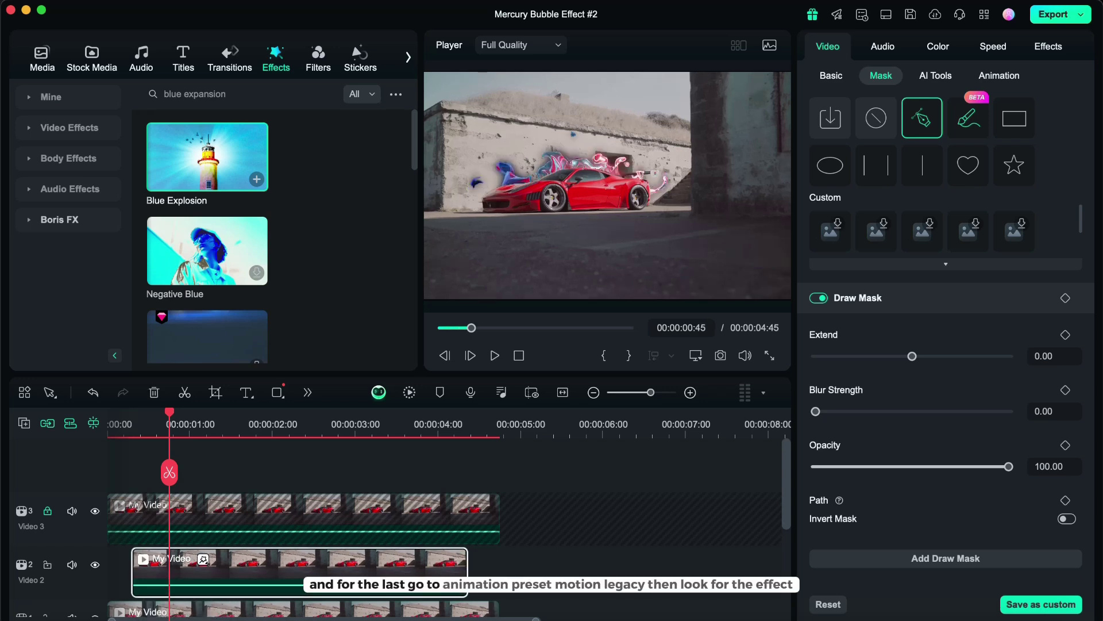
# Step: Apply the Grow Shrink animation from Preset Motions (Legacy) to the Video 2 clip
pyautogui.click(998, 75)
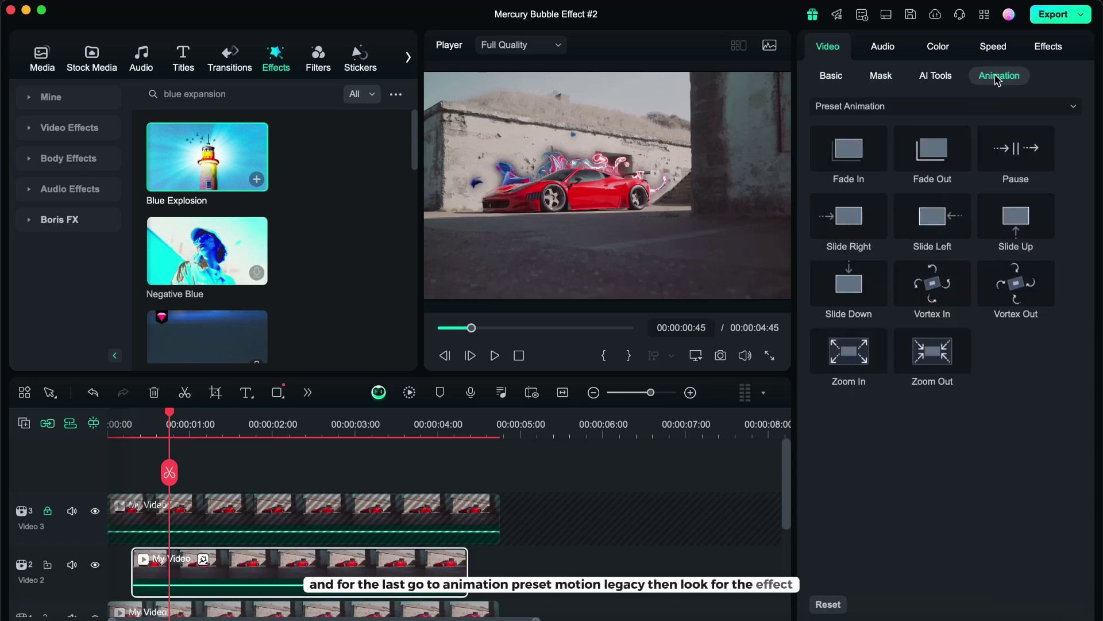
pyautogui.click(998, 106)
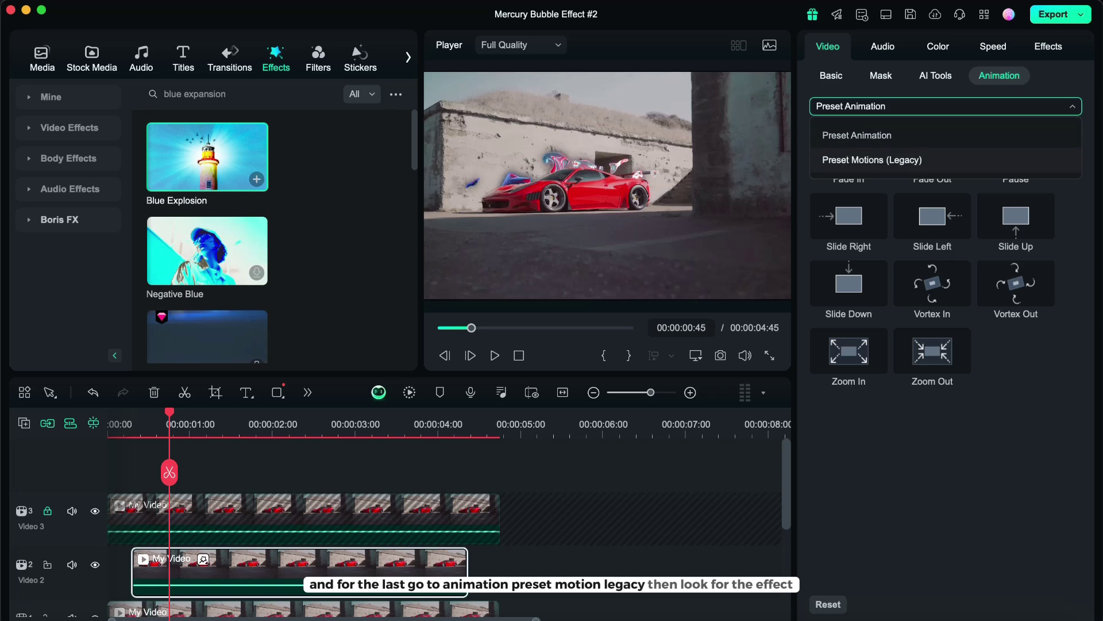
pyautogui.click(872, 160)
pyautogui.scroll(-5, 1017, 432)
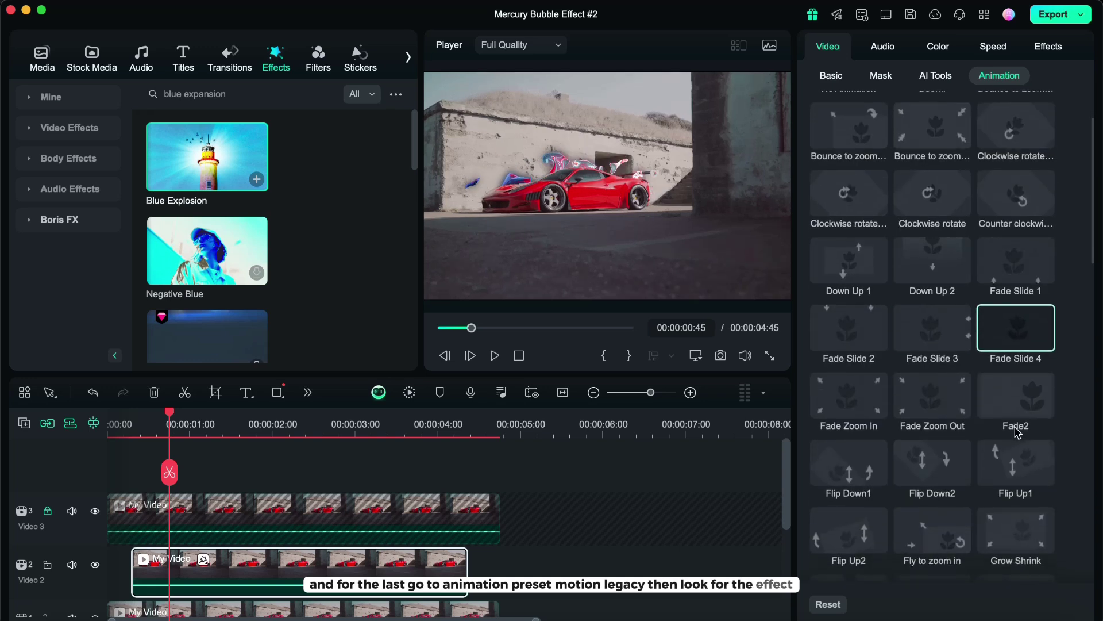
pyautogui.scroll(-1, 1014, 428)
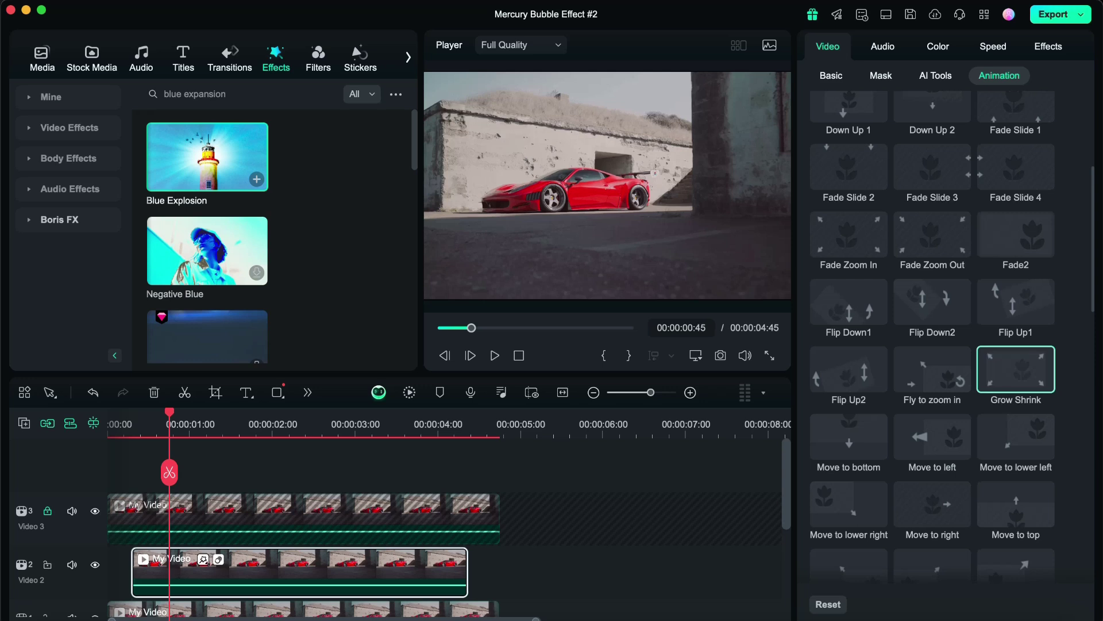
# Step: Deselect the Video 2 clip and render a timeline preview for smooth playback
pyautogui.click(562, 475)
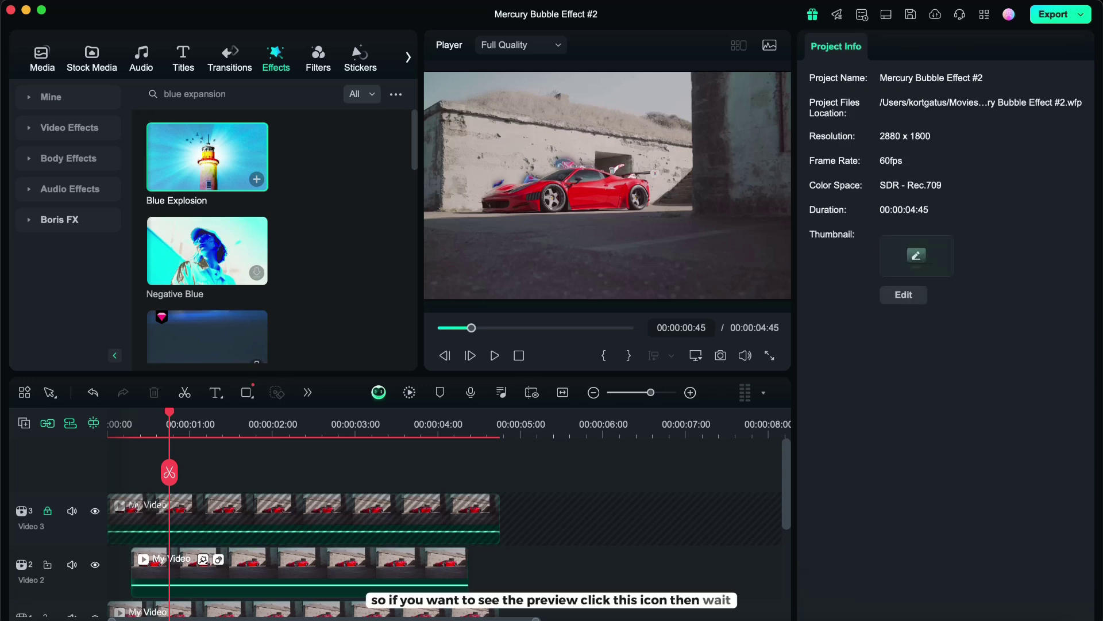
pyautogui.click(409, 392)
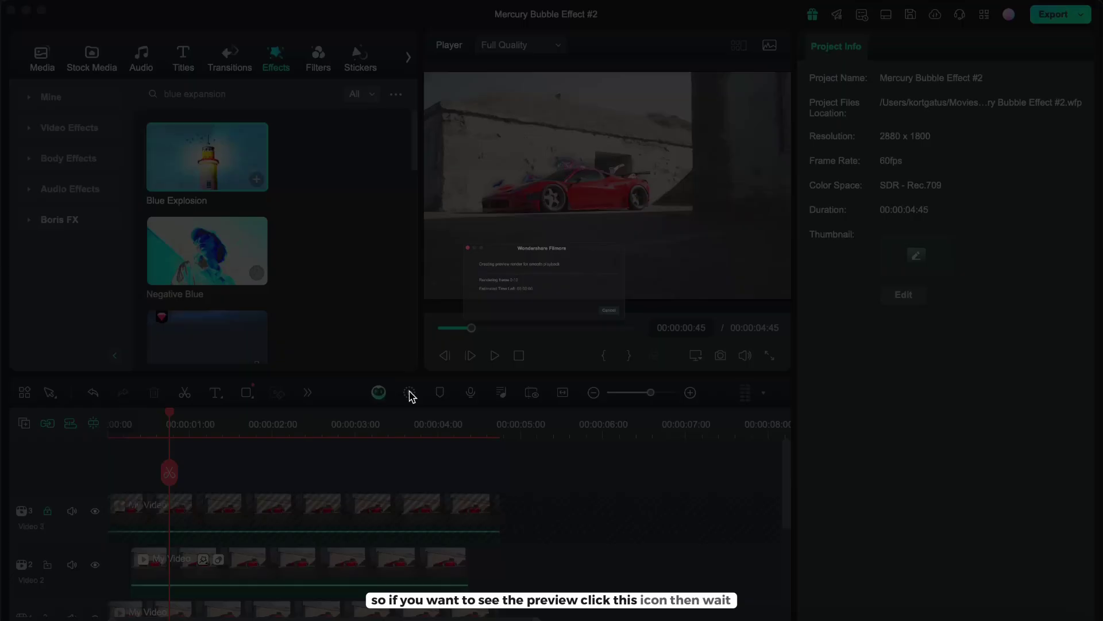